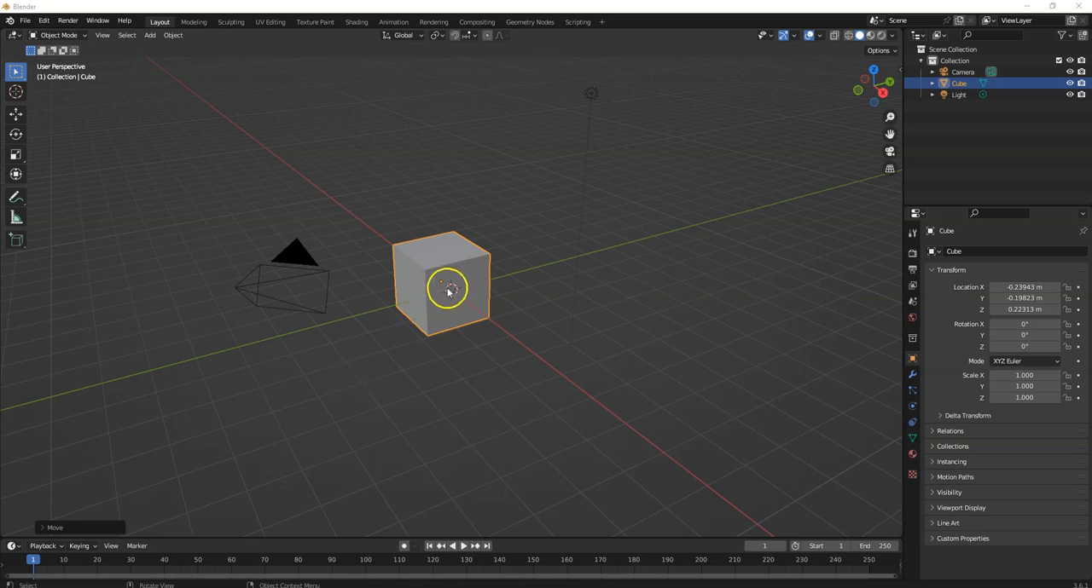
- Duplicate the cube twice, placing each copy above and diagonally offset from the previous cube
{"action": "key", "text": "shift+d"}
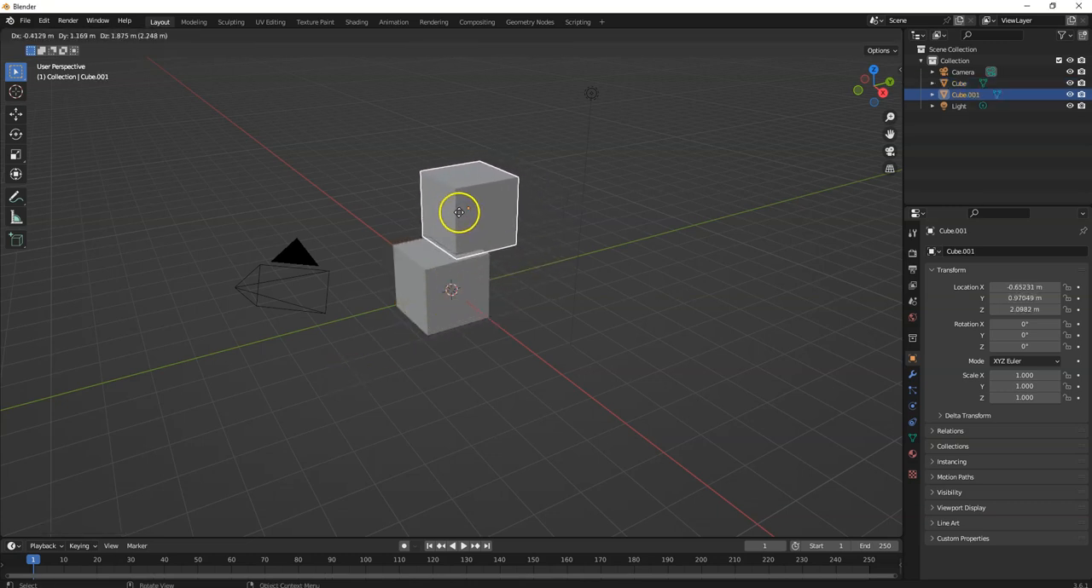
{"action": "left_click", "coordinate": [486, 208]}
{"action": "key", "text": "shift+d"}
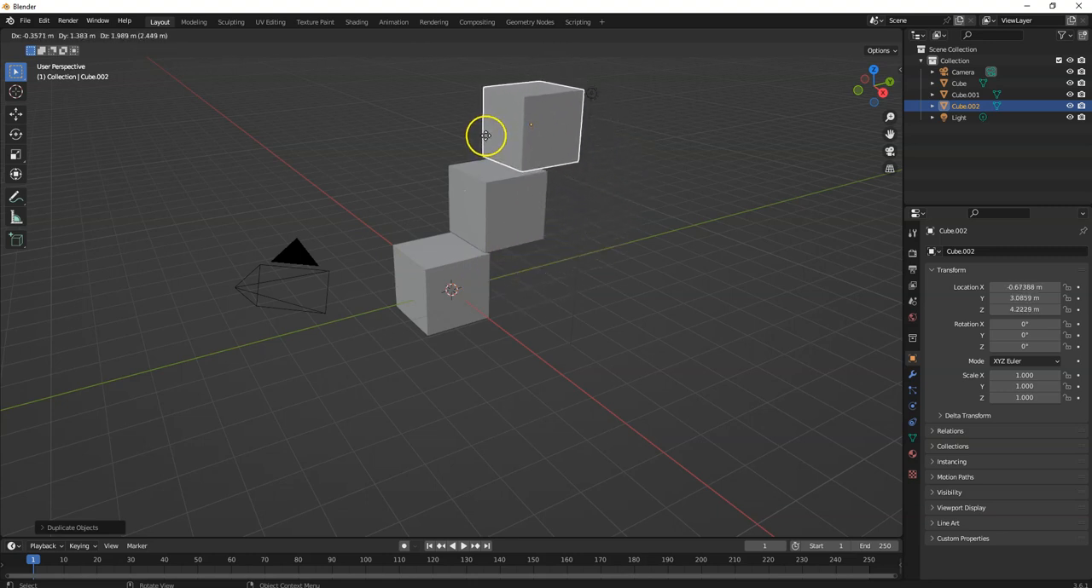
{"action": "left_click", "coordinate": [486, 138]}
- Undo both cube duplications so only the original cube remains
{"action": "key", "text": "space"}
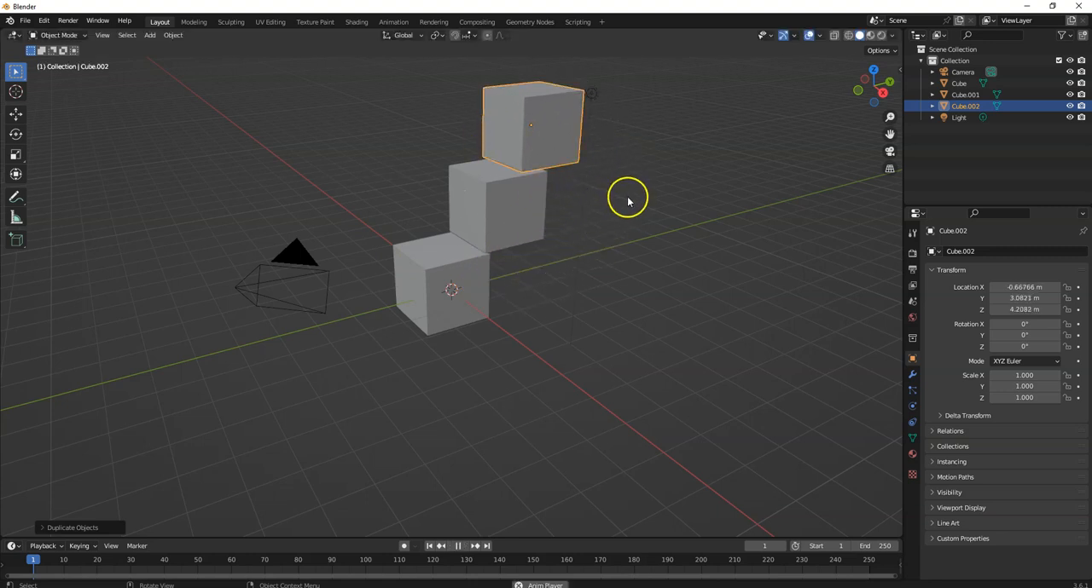
{"action": "left_click", "coordinate": [611, 187]}
{"action": "key", "text": "space"}
{"action": "middle_click_drag", "start_coordinate": [632, 180], "coordinate": [604, 179]}
{"action": "key", "text": "ctrl+z"}
{"action": "key", "text": "ctrl+z"}
{"action": "key", "text": "ctrl+z"}
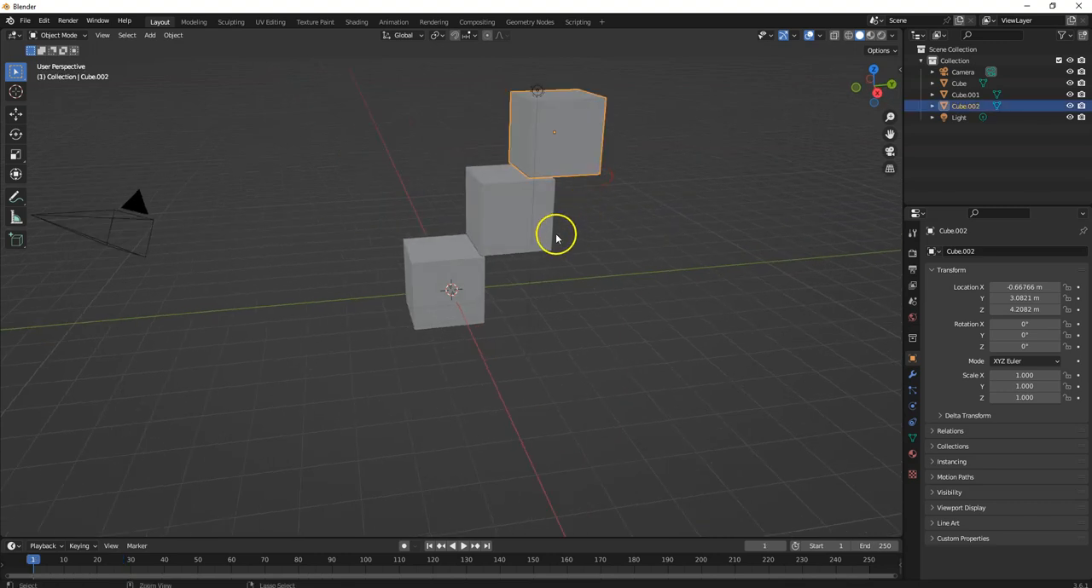
{"action": "middle_click_drag", "start_coordinate": [324, 328], "coordinate": [360, 324]}
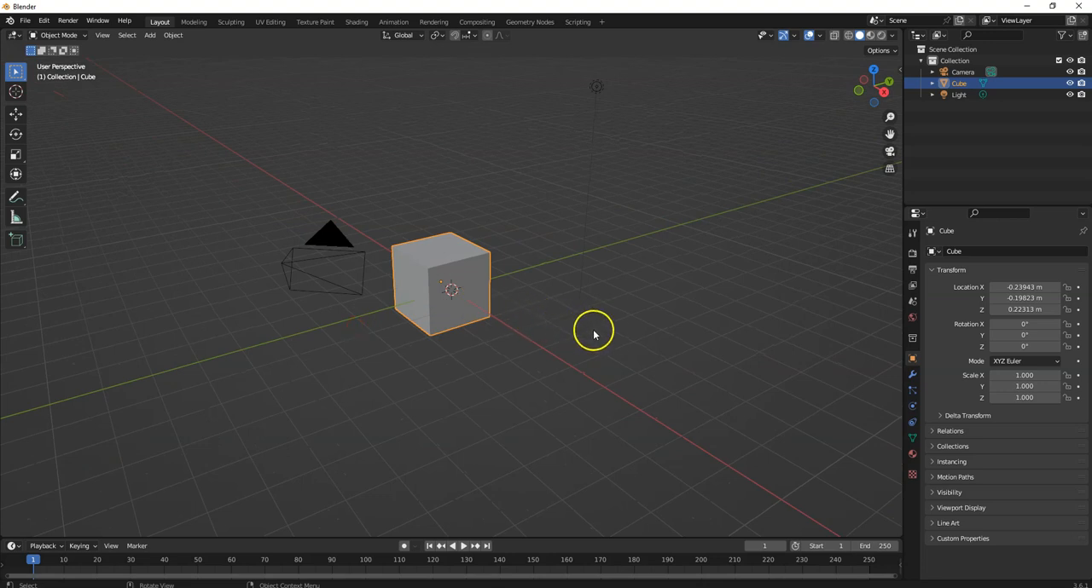
{"action": "middle_click_drag", "start_coordinate": [590, 333], "coordinate": [586, 334]}
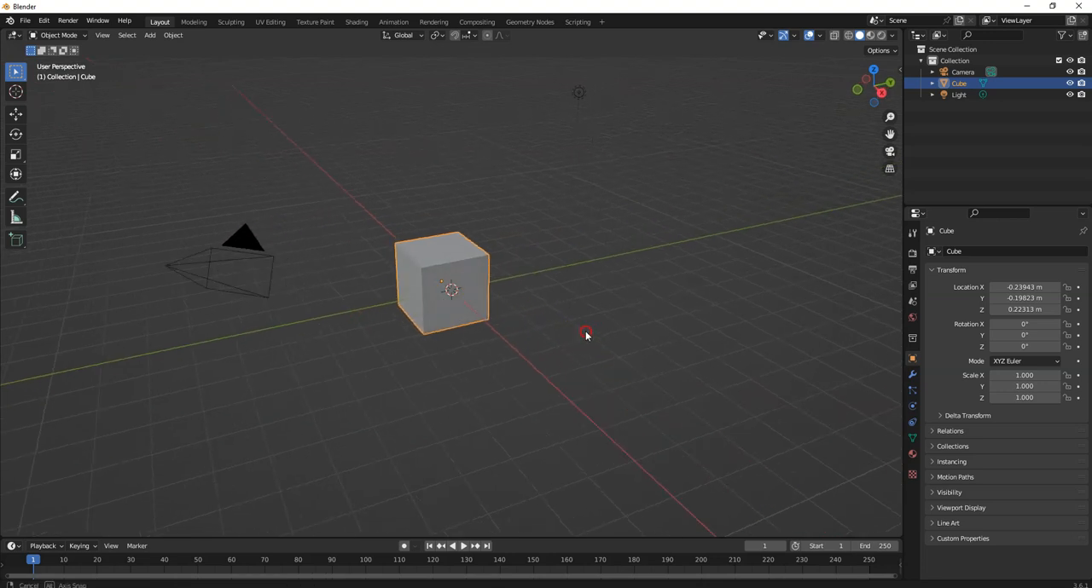
- Turn on snapping and switch the viewport to the right orthographic view
{"action": "left_click", "coordinate": [453, 36]}
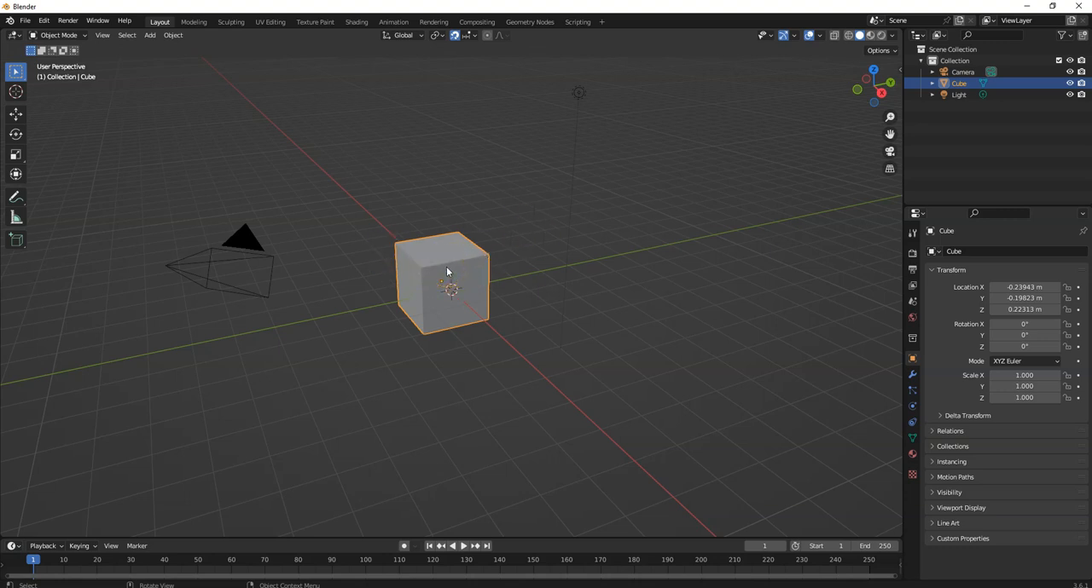
{"action": "key", "text": "g"}
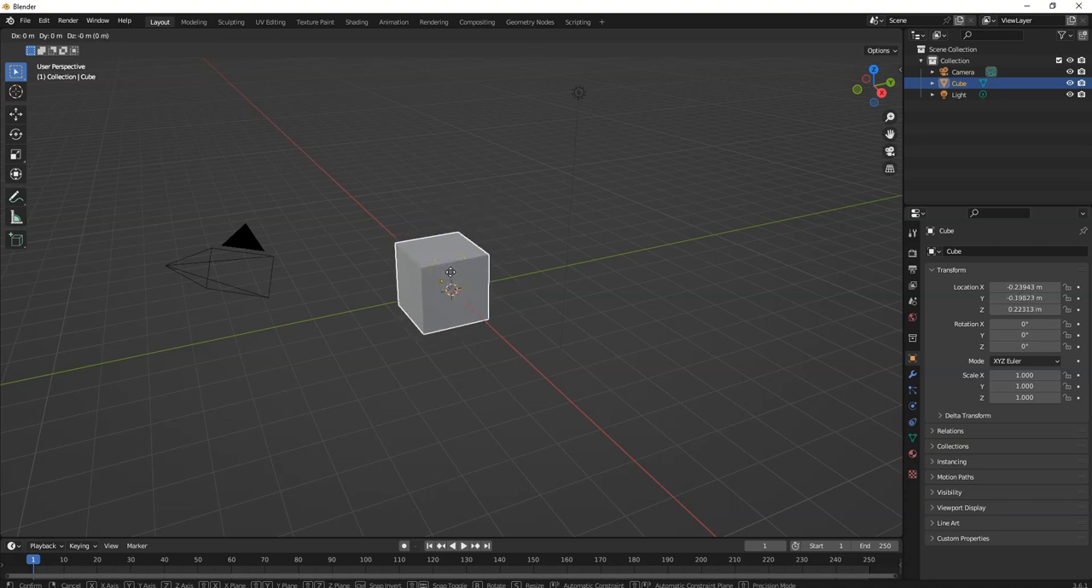
{"action": "left_click", "coordinate": [450, 272]}
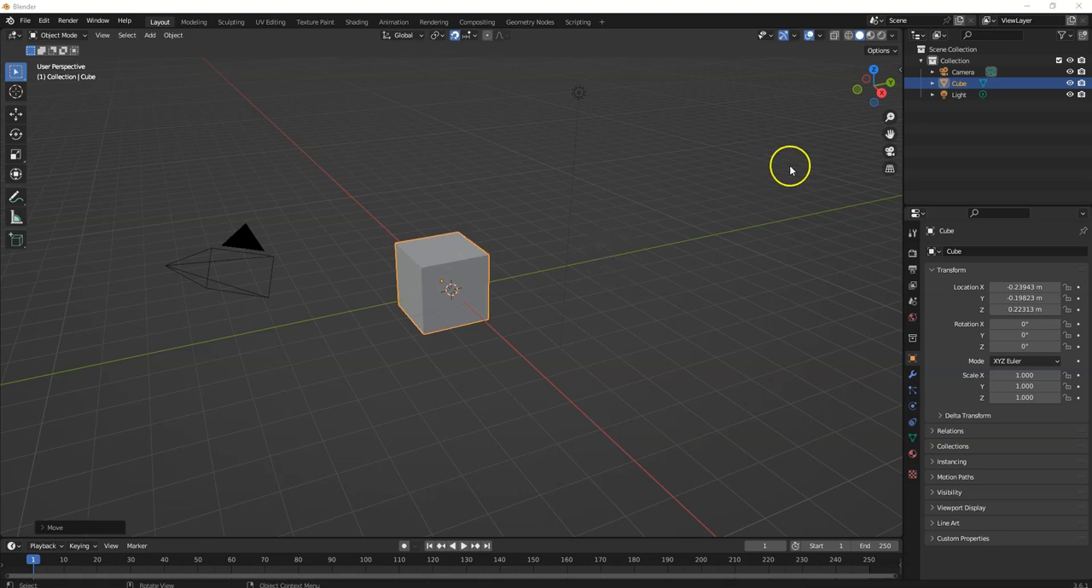
{"action": "left_click", "coordinate": [883, 97]}
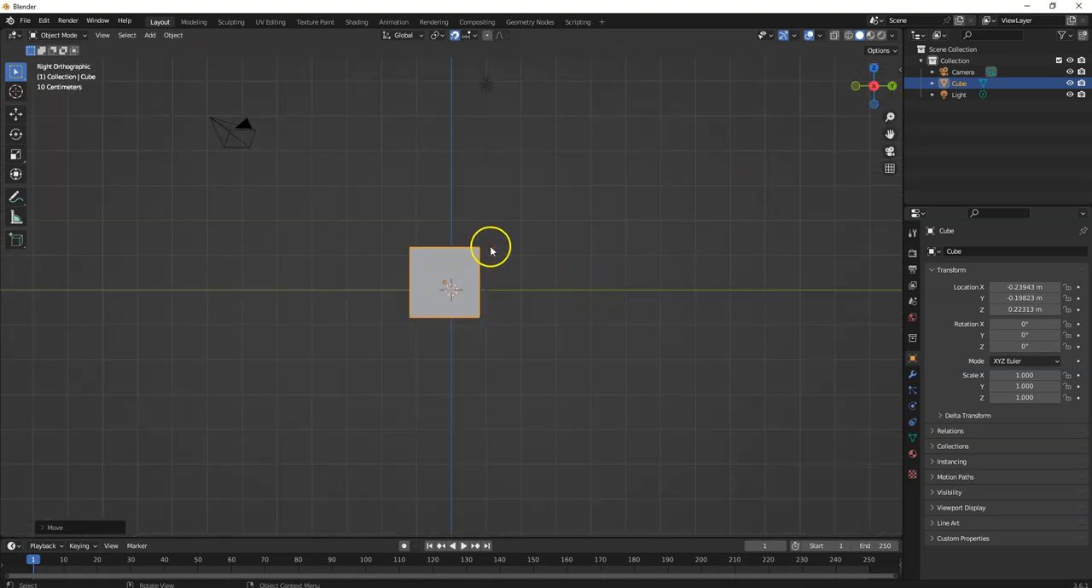
{"action": "scroll", "coordinate": [518, 243], "scroll_direction": "up", "scroll_amount": 4}
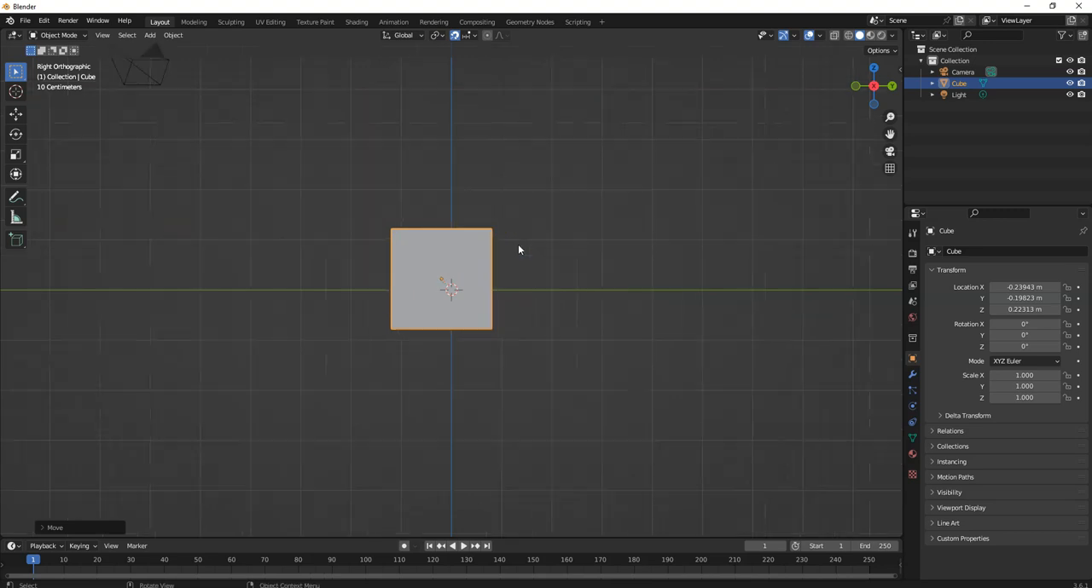
{"action": "left_click", "coordinate": [508, 220]}
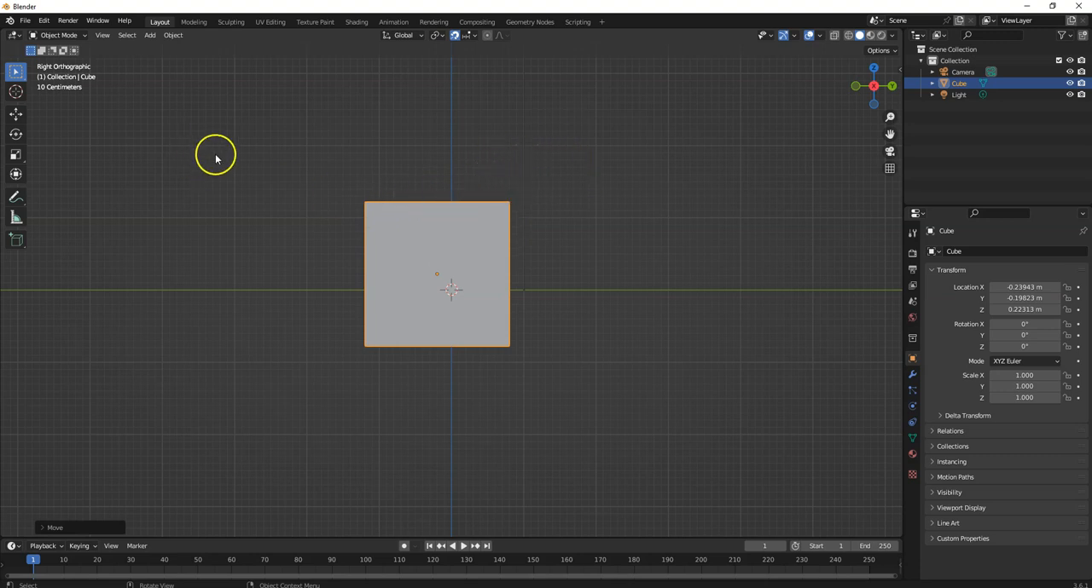
- Move the cube 0.5 m along Y and -0.4 m along Z with increment snapping
{"action": "key", "text": "g"}
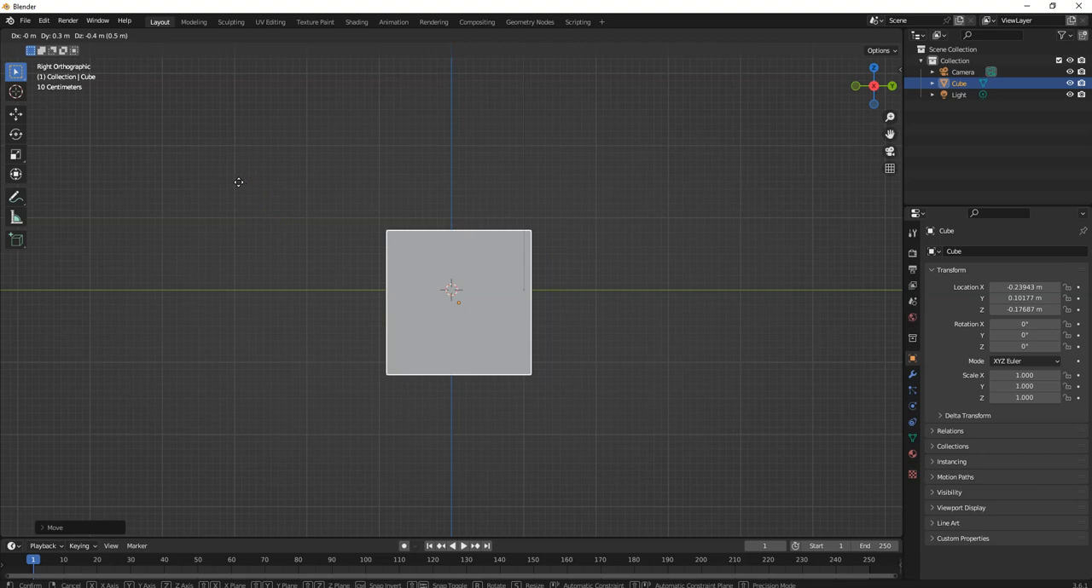
{"action": "left_click", "coordinate": [249, 183]}
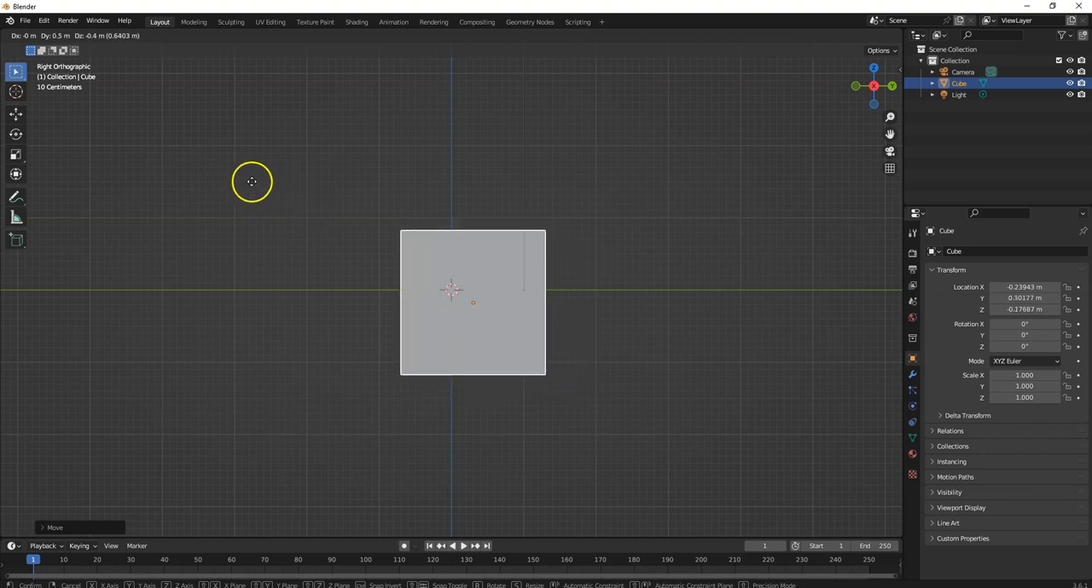
{"action": "scroll", "coordinate": [468, 230], "scroll_direction": "down", "scroll_amount": 6}
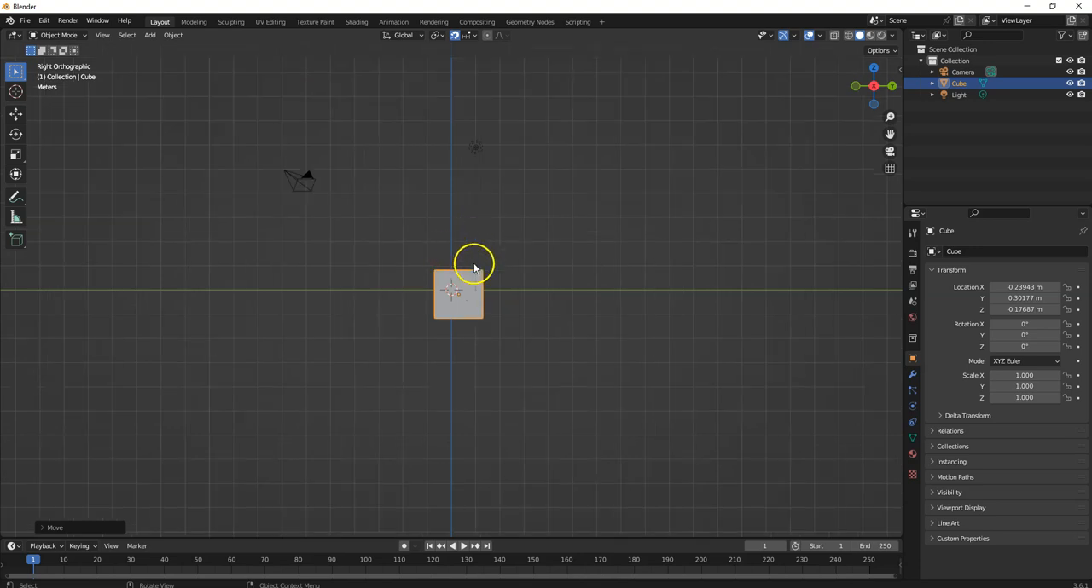
- Try moving the cube about -0.4 m along Y and 0.2 m along Z with increment snapping
{"action": "key", "text": "g"}
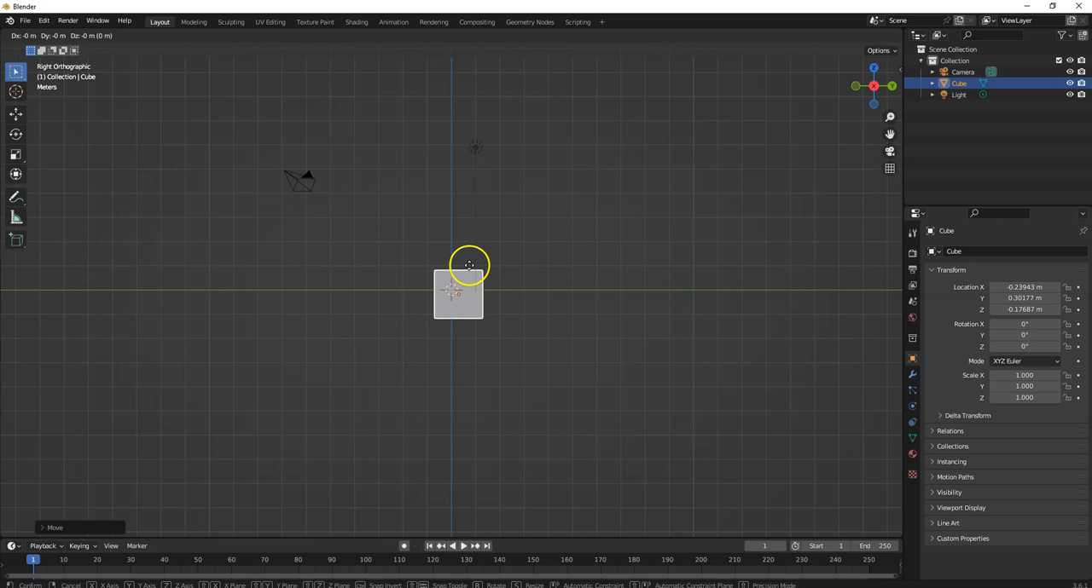
{"action": "left_click", "coordinate": [469, 265]}
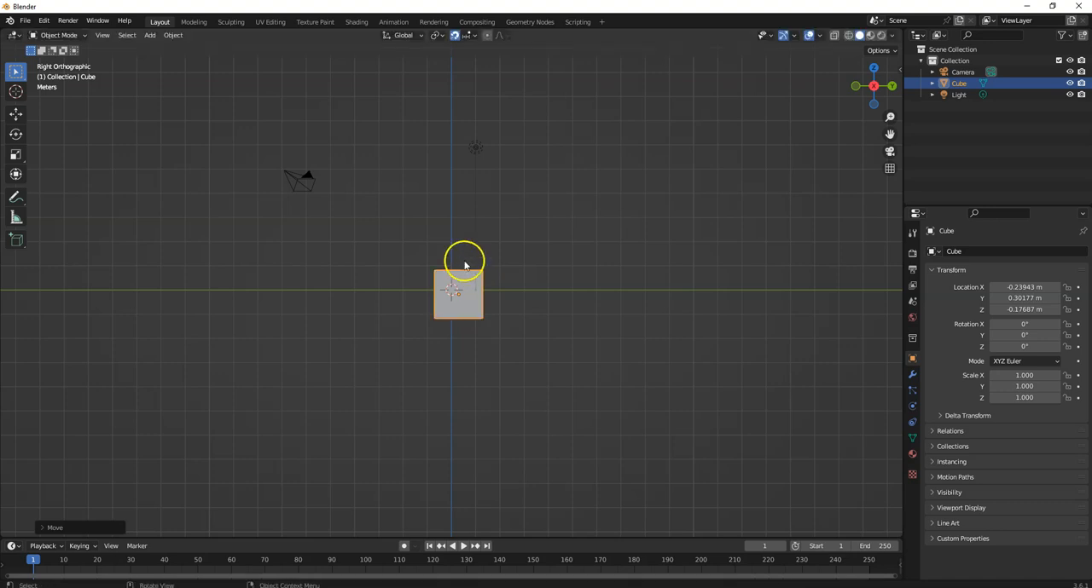
{"action": "scroll", "coordinate": [464, 265], "scroll_direction": "up", "scroll_amount": 8}
{"action": "scroll", "coordinate": [461, 260], "scroll_direction": "up", "scroll_amount": 1}
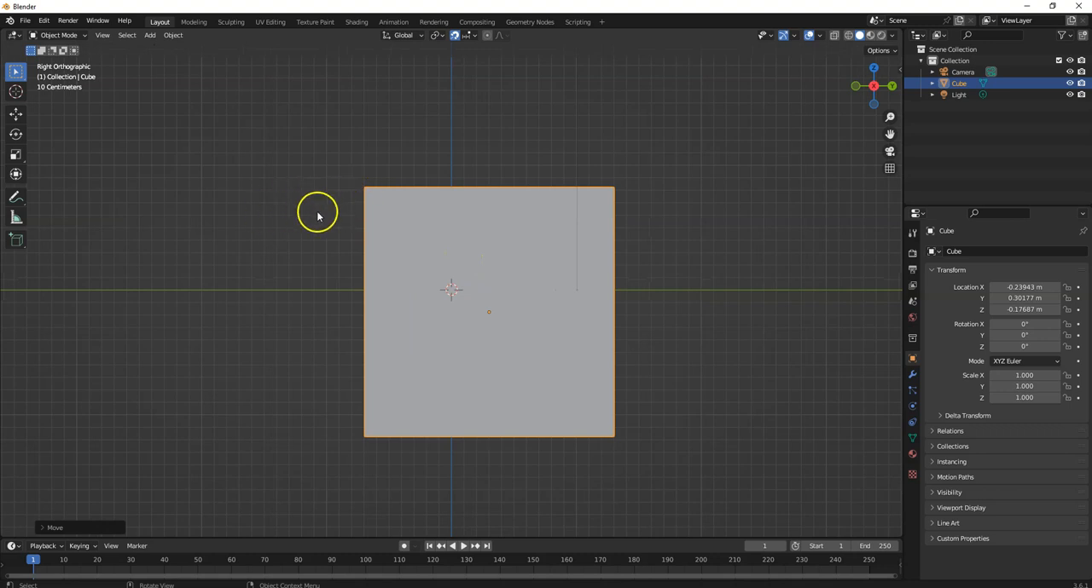
{"action": "key", "text": "g"}
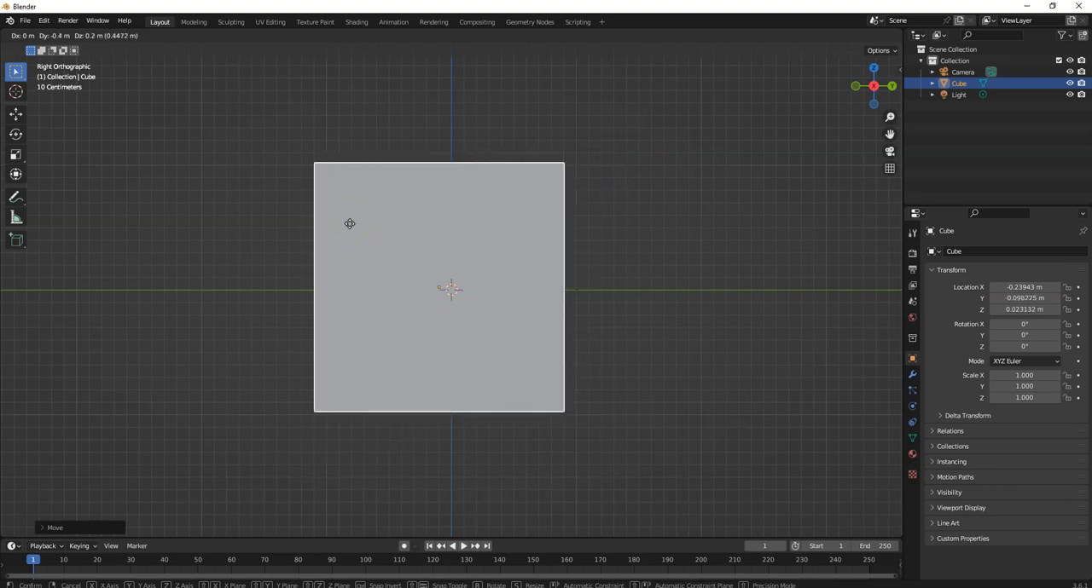
{"action": "key", "text": "Escape"}
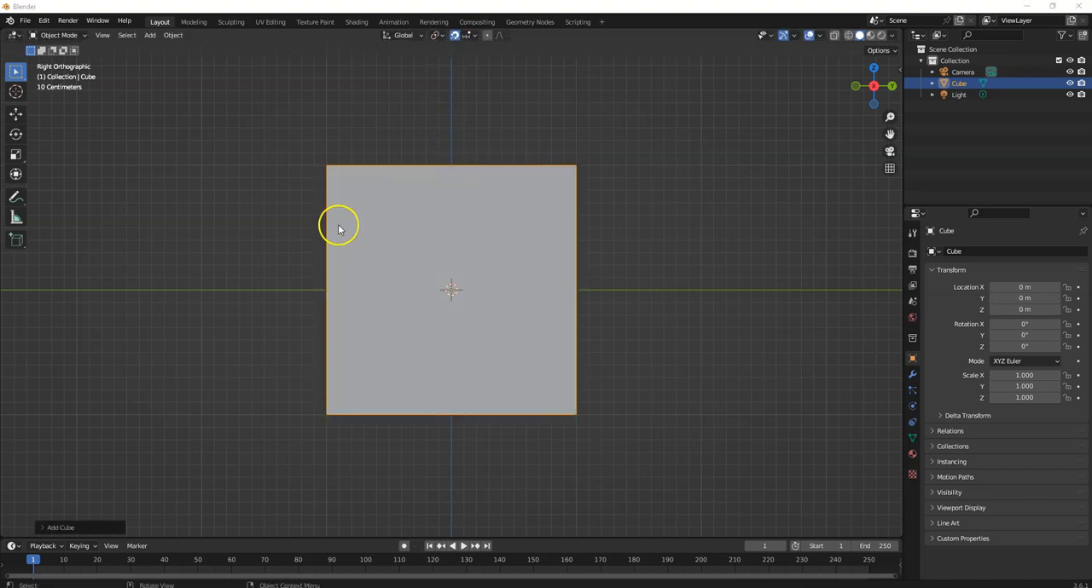
- Move the cube without increments to about Y -0.46 m, and again to about Y -0.01 m and Z -0.11 m
{"action": "left_click", "coordinate": [427, 195]}
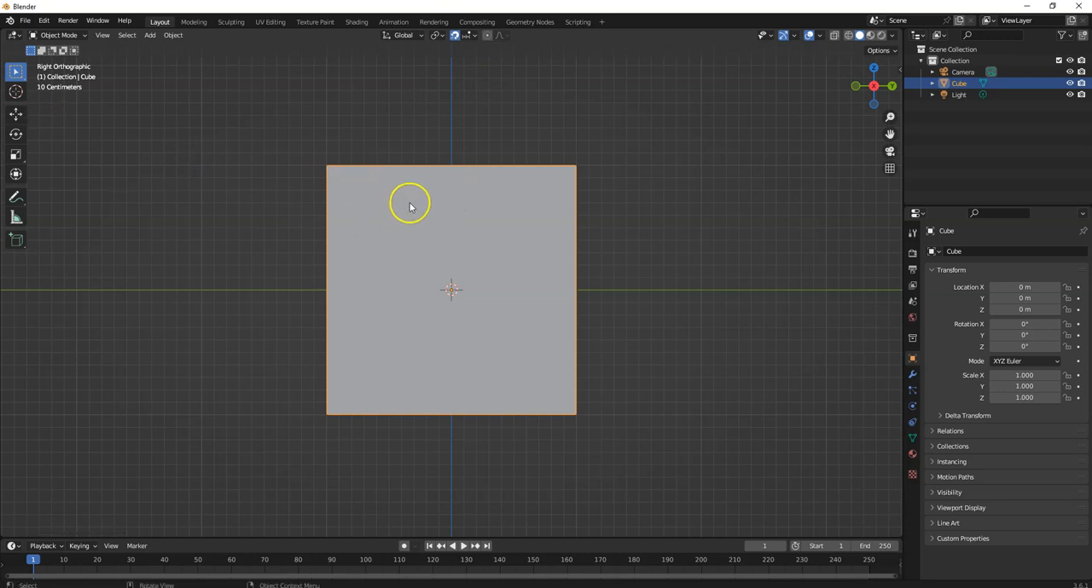
{"action": "key", "text": "g"}
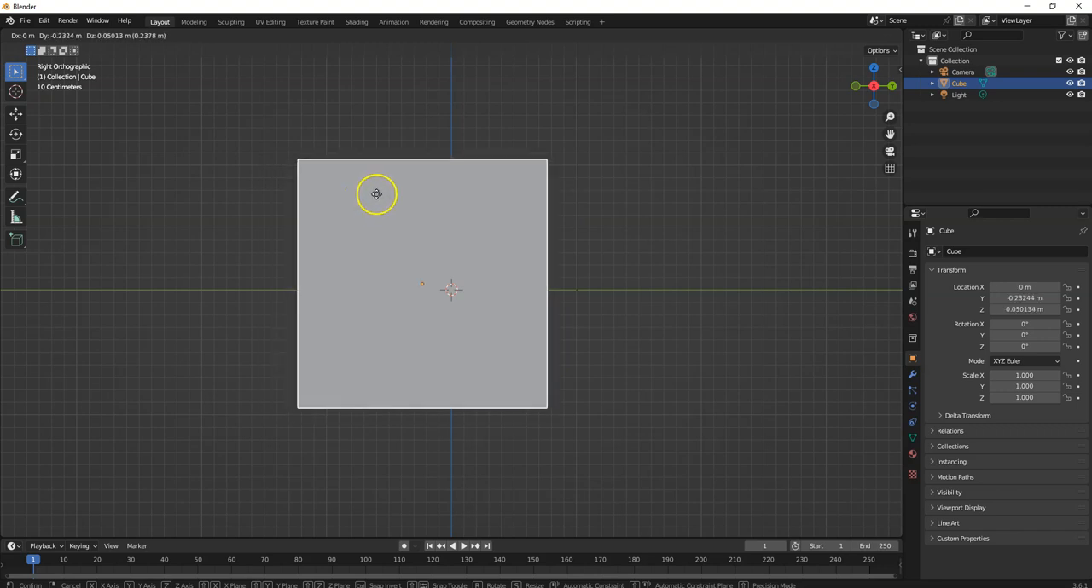
{"action": "left_click", "coordinate": [366, 204]}
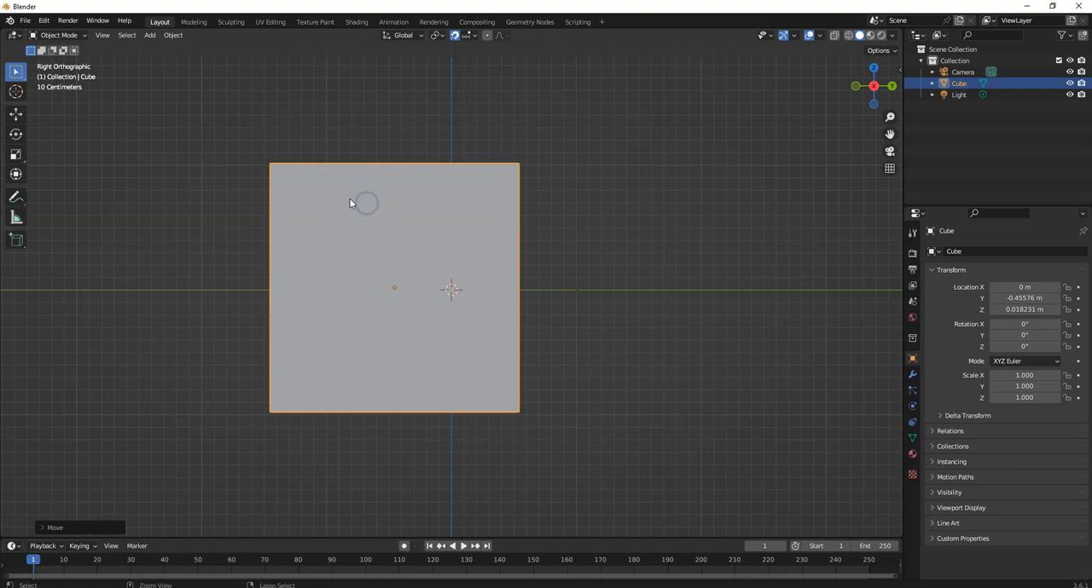
{"action": "key", "text": "g"}
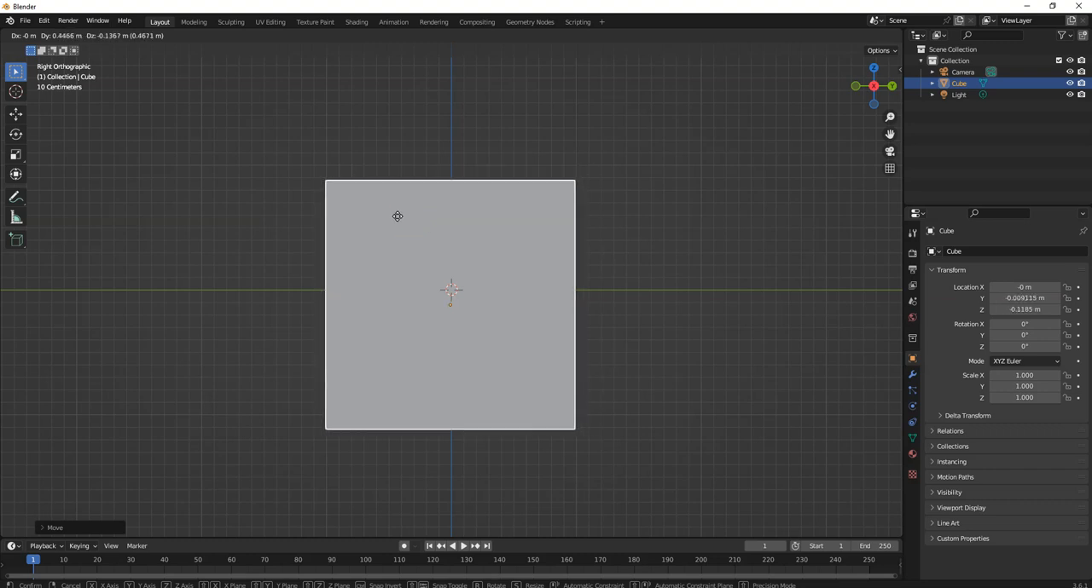
{"action": "left_click", "coordinate": [397, 216]}
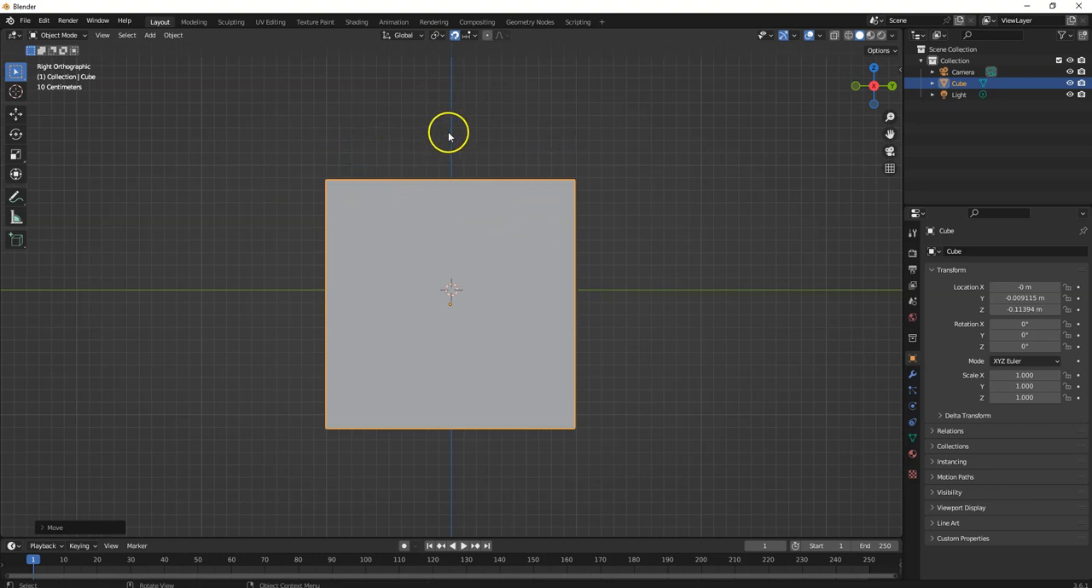
- Reposition the cube with snapped and free moves, ending at about Y 0.93 m and Z -0.05 m
{"action": "key", "text": "g"}
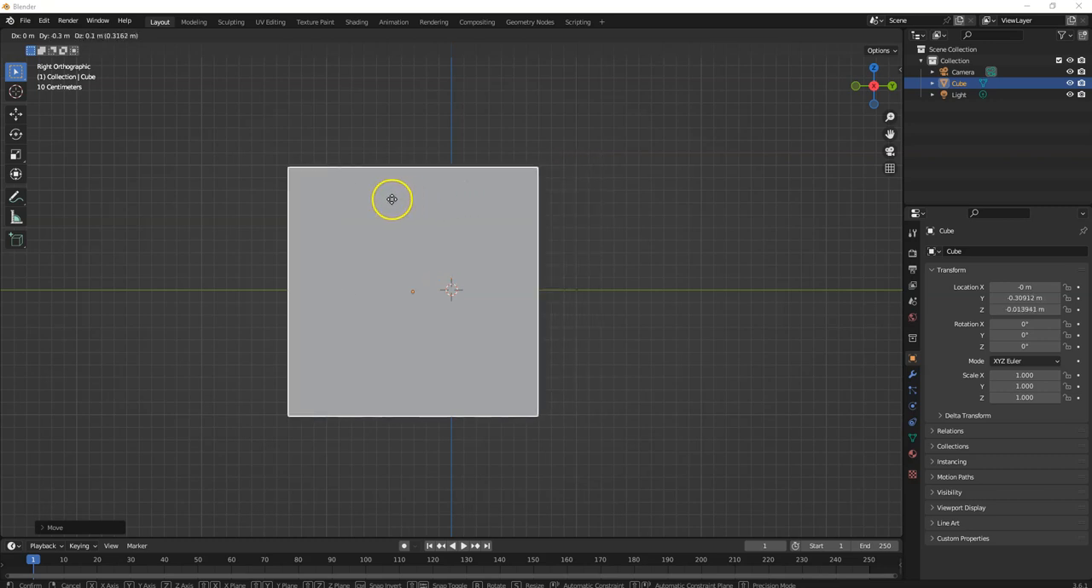
{"action": "left_click", "coordinate": [392, 199]}
{"action": "left_click", "coordinate": [385, 201]}
{"action": "left_click_drag", "start_coordinate": [392, 201], "coordinate": [550, 203]}
{"action": "key", "text": "g"}
{"action": "left_click", "coordinate": [542, 203]}
{"action": "left_click_drag", "start_coordinate": [541, 206], "coordinate": [533, 212]}
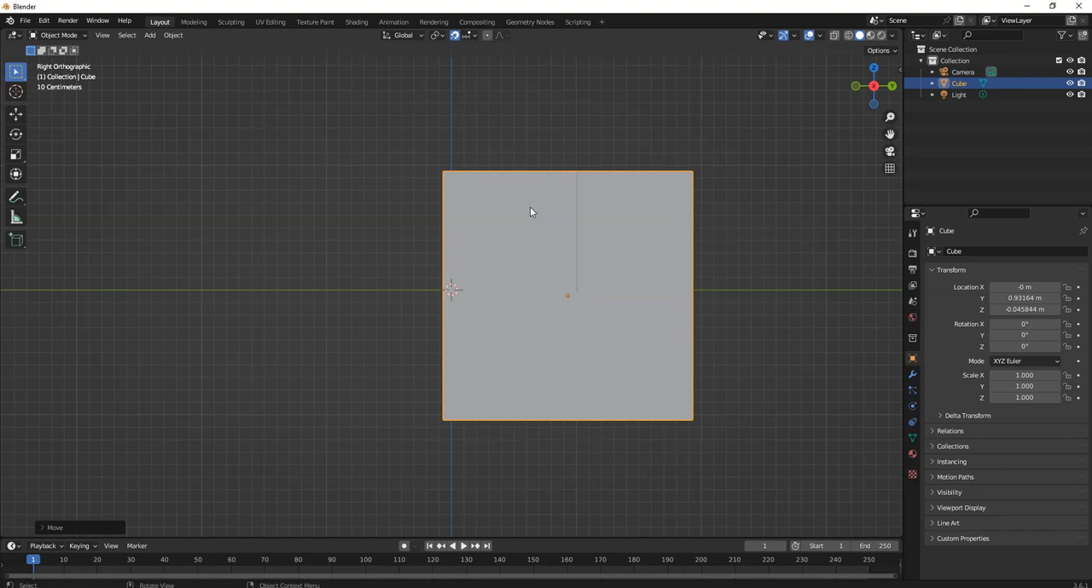
- Move the cube 0.5 m along Y with increment snapping
{"action": "key", "text": "g"}
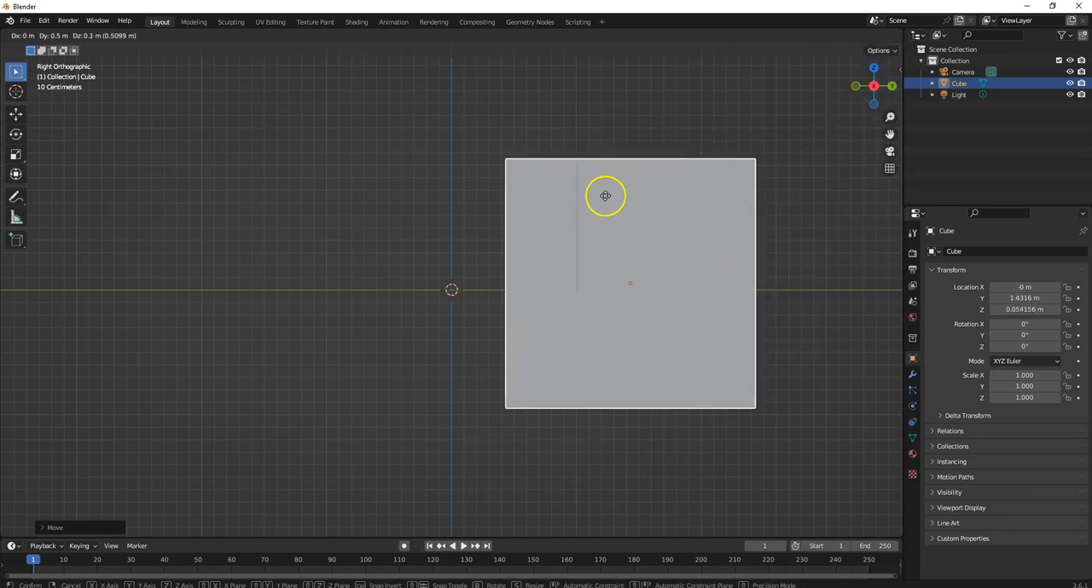
{"action": "left_click", "coordinate": [592, 199]}
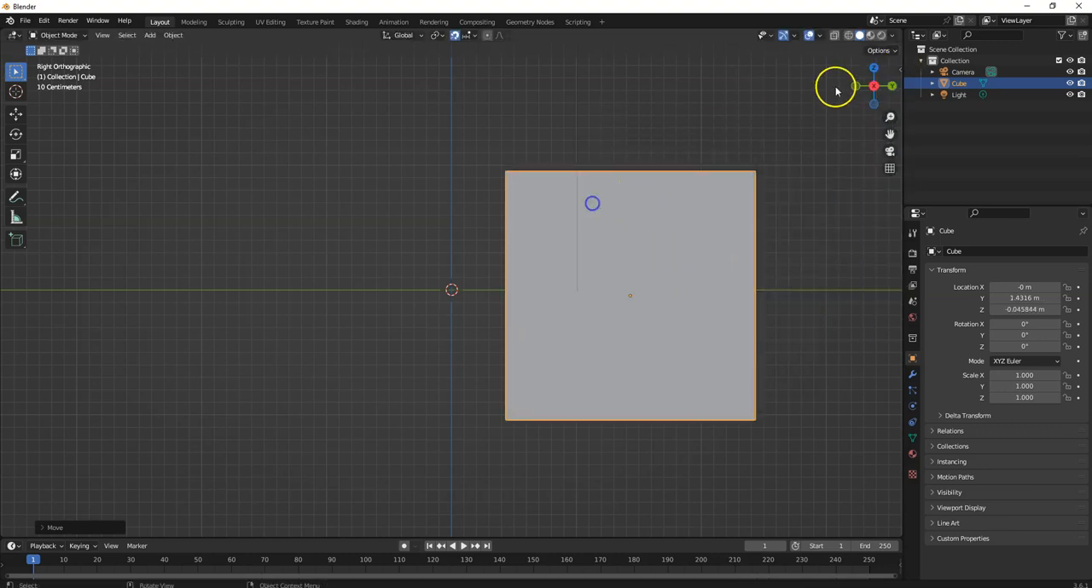
- Show the cube's transform values in the viewport and move it -1 m along Y with increment snapping
{"action": "left_click", "coordinate": [900, 69]}
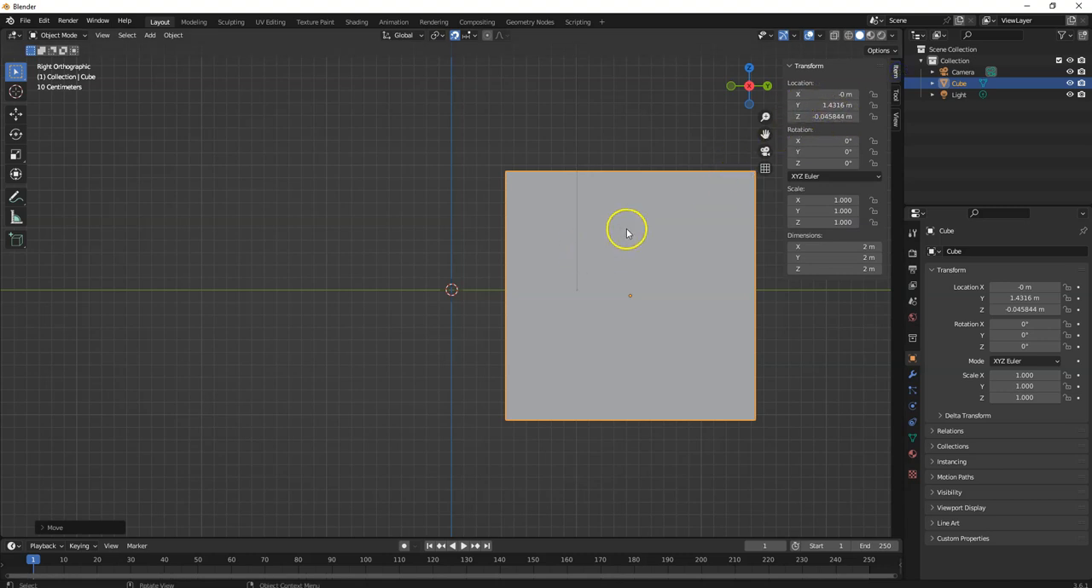
{"action": "key", "text": "g"}
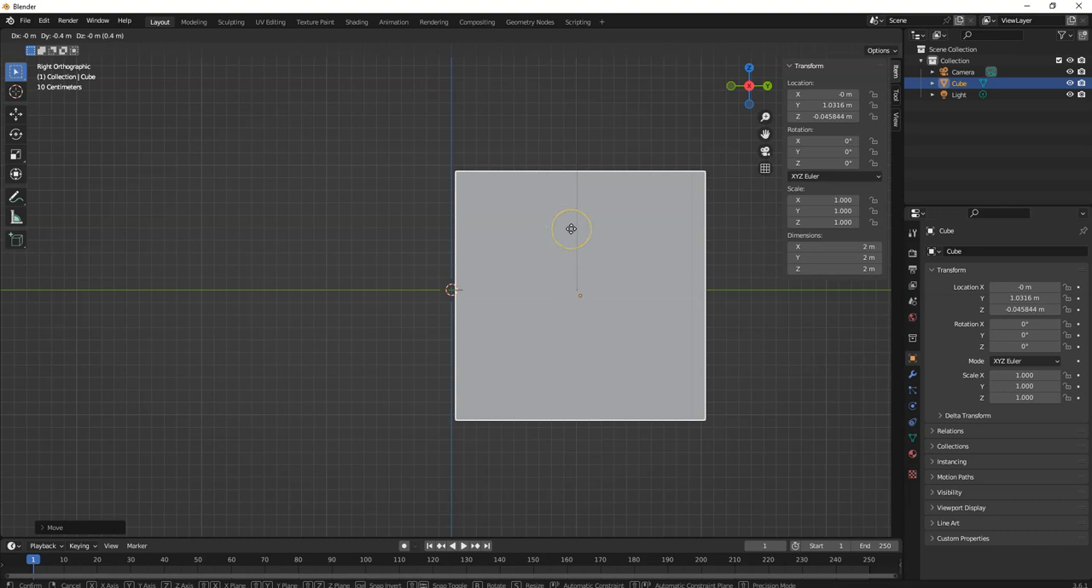
{"action": "left_click", "coordinate": [505, 227]}
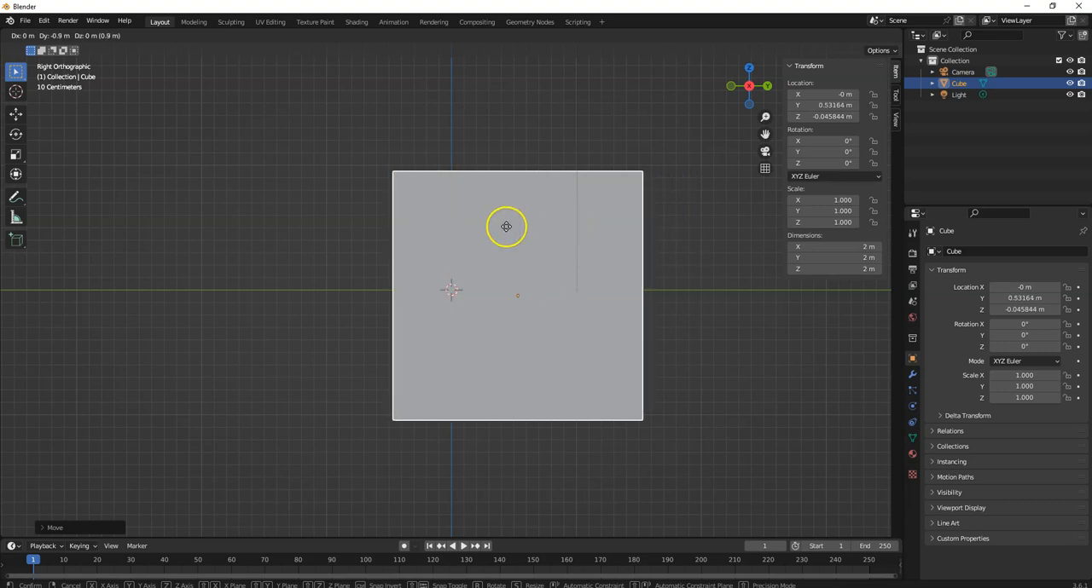
- Move the cube -0.4 m along Y with increment snapping, placing it near the world origin
{"action": "scroll", "coordinate": [505, 227], "scroll_direction": "down", "scroll_amount": 4}
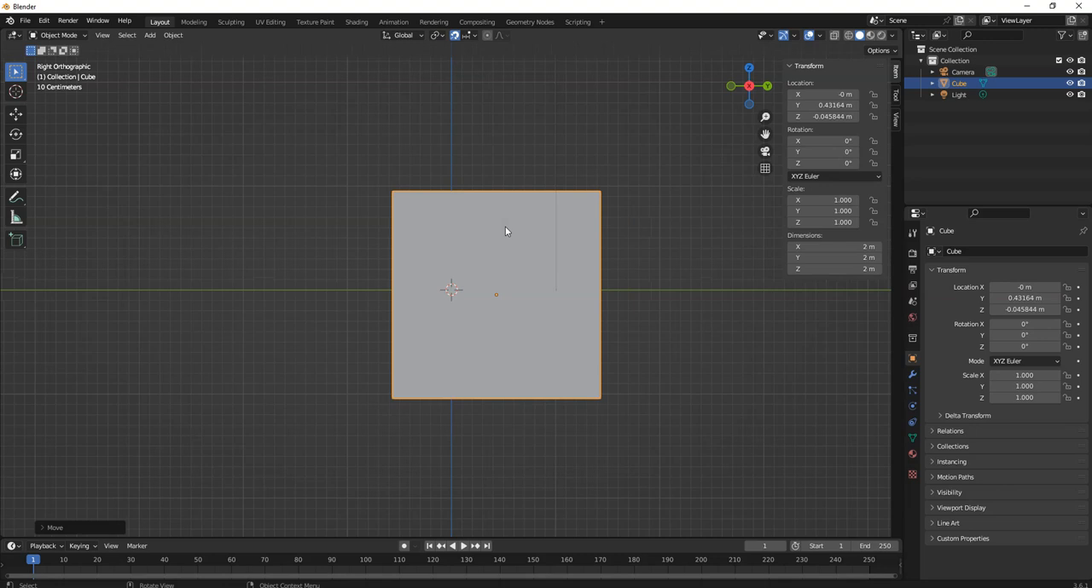
{"action": "scroll", "coordinate": [505, 230], "scroll_direction": "down", "scroll_amount": 3}
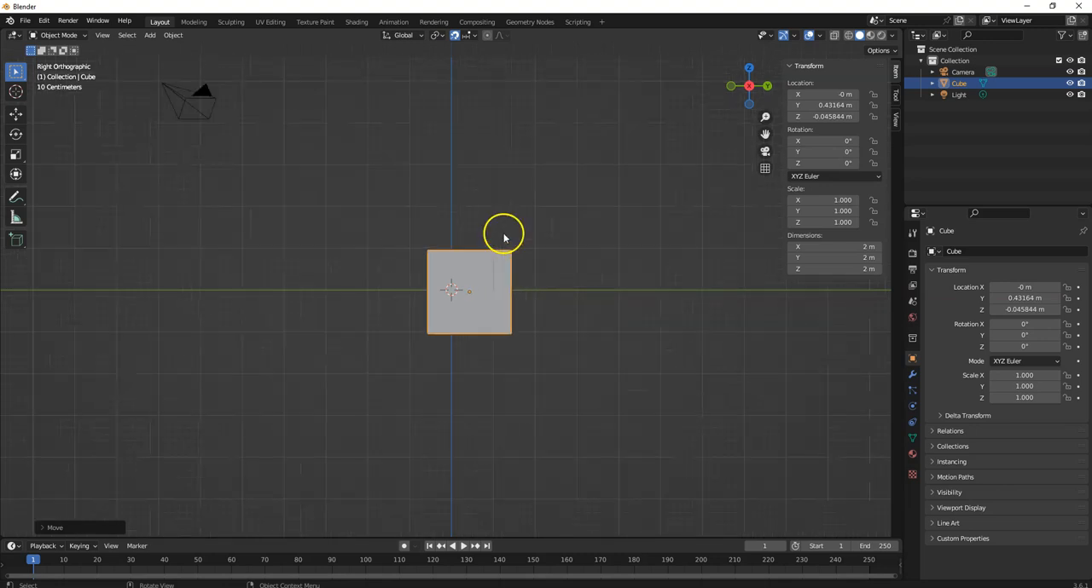
{"action": "scroll", "coordinate": [497, 258], "scroll_direction": "down", "scroll_amount": 1}
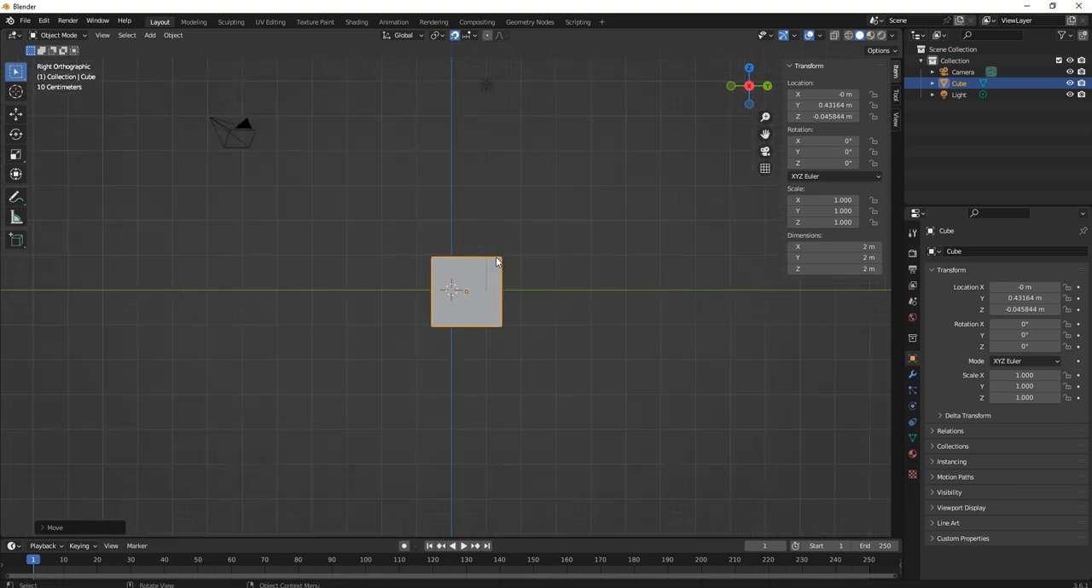
{"action": "key", "text": "g"}
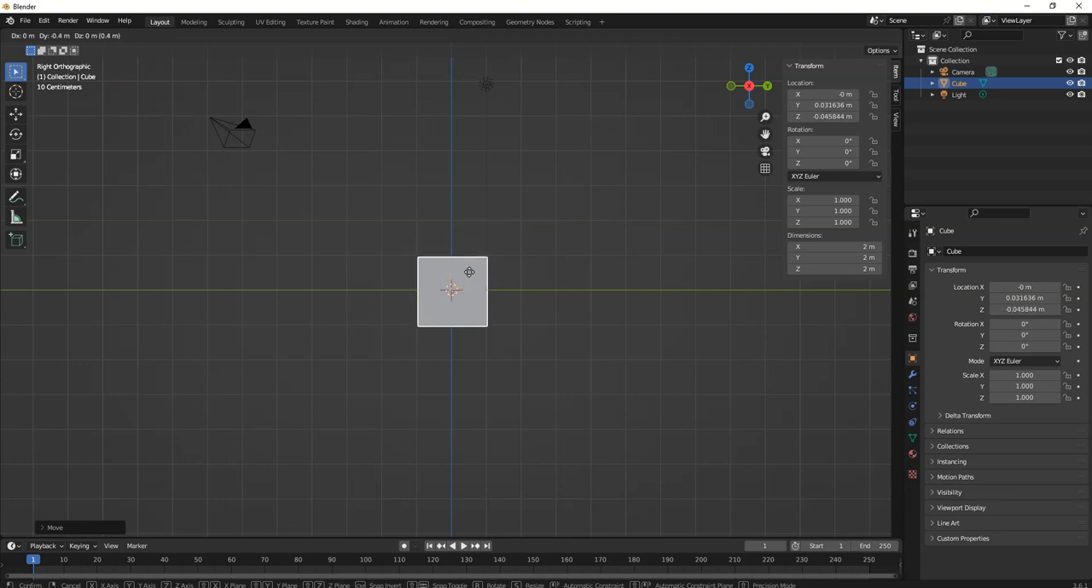
{"action": "left_click", "coordinate": [469, 272]}
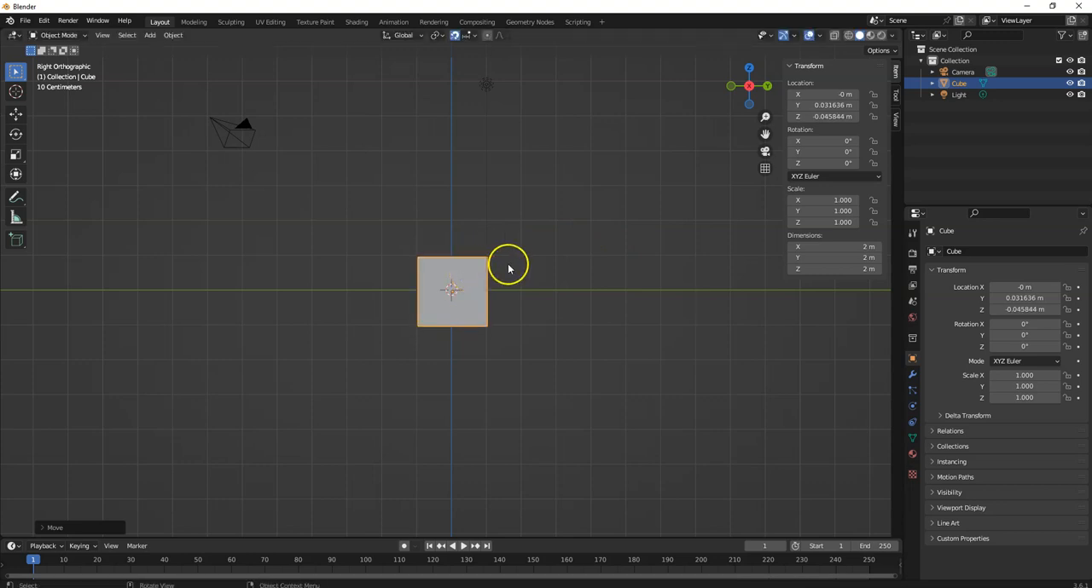
- Turn on Absolute Grid Snap for increment snapping
{"action": "scroll", "coordinate": [508, 269], "scroll_direction": "down", "scroll_amount": 3}
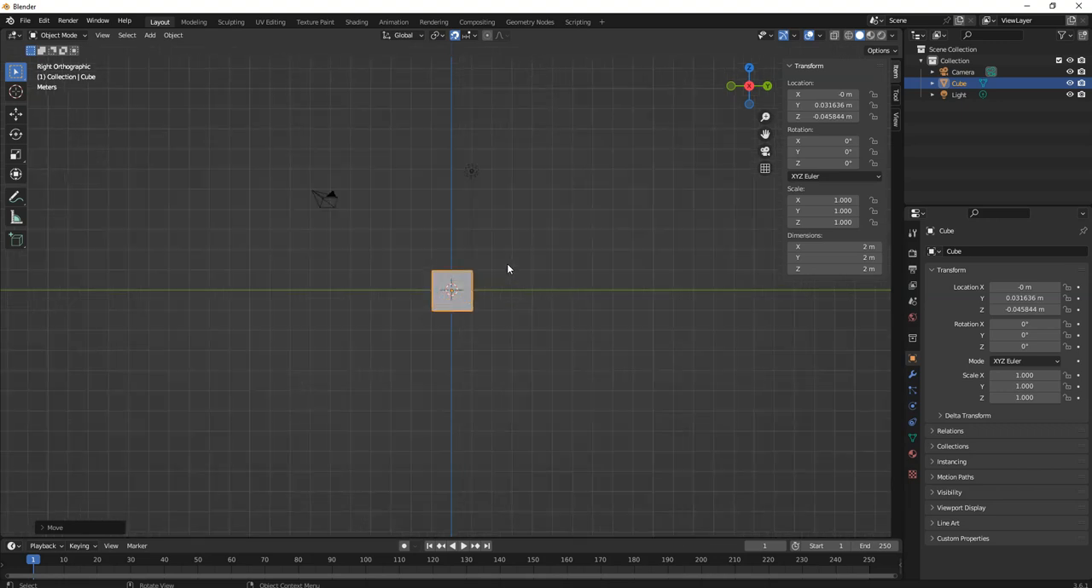
{"action": "scroll", "coordinate": [507, 268], "scroll_direction": "up", "scroll_amount": 3}
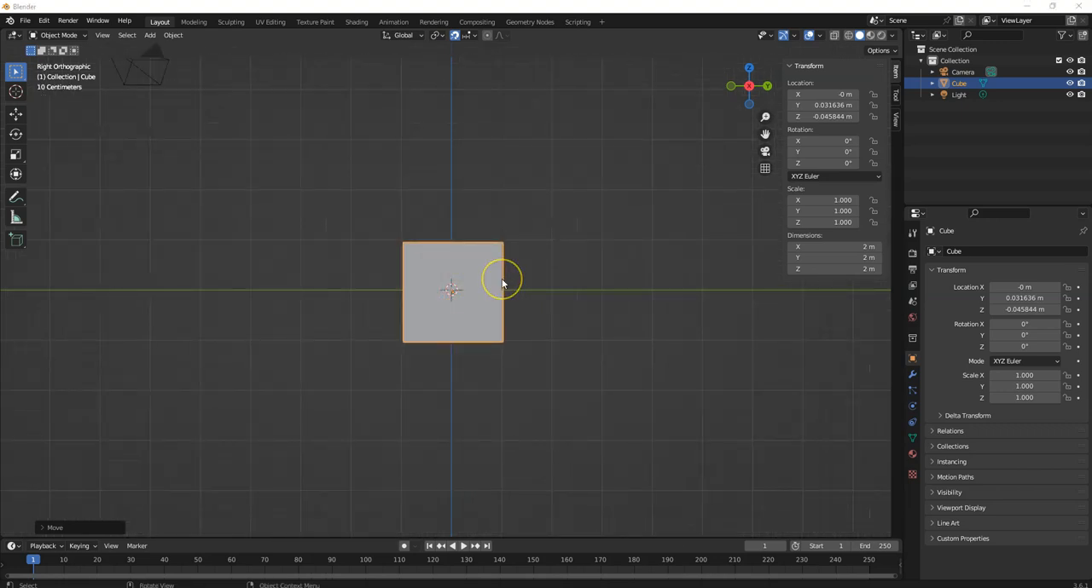
{"action": "scroll", "coordinate": [503, 283], "scroll_direction": "up", "scroll_amount": 2}
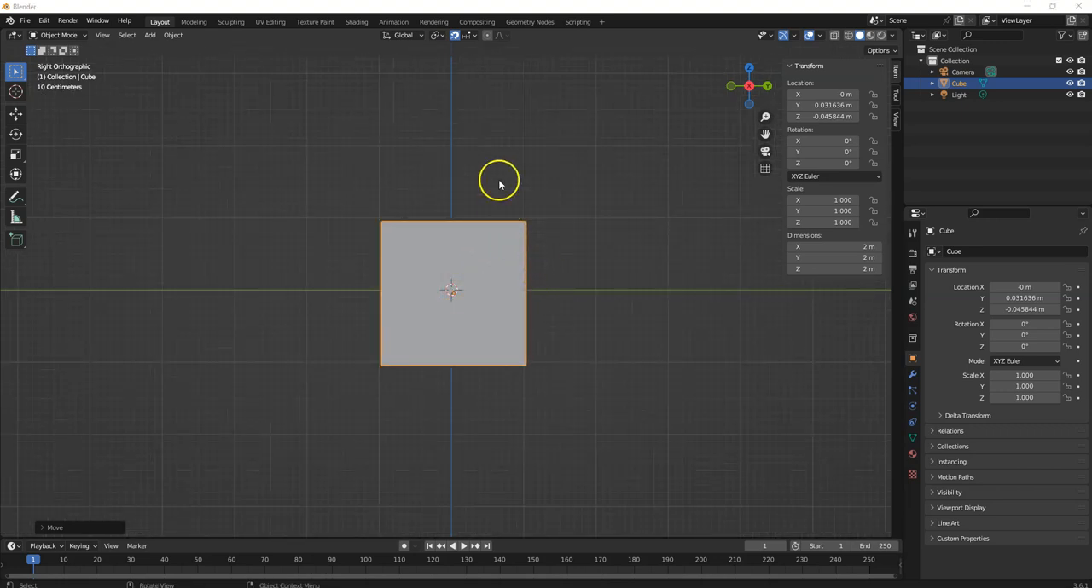
{"action": "left_click", "coordinate": [476, 36]}
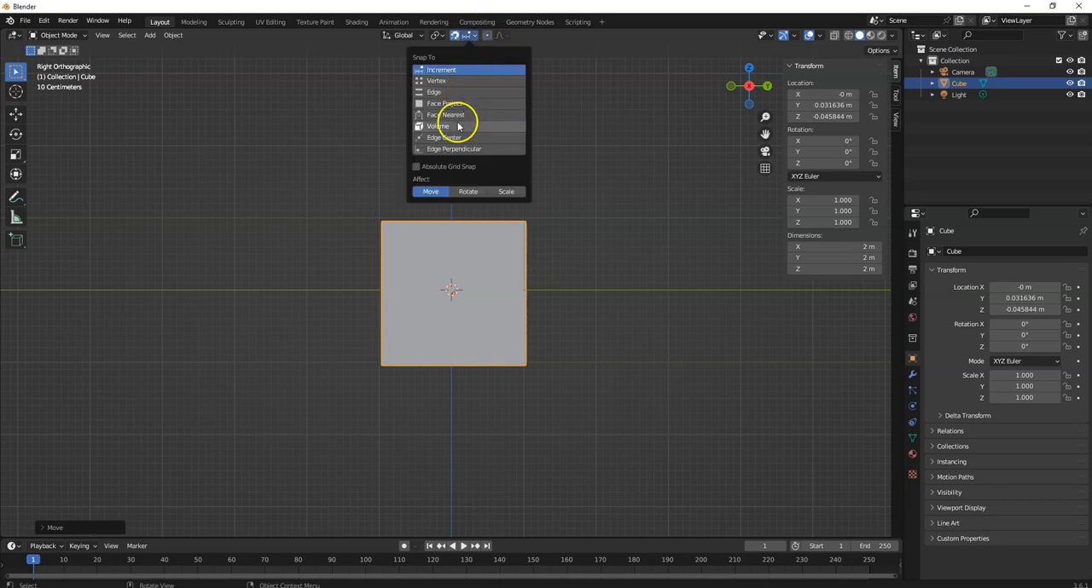
{"action": "left_click", "coordinate": [418, 167]}
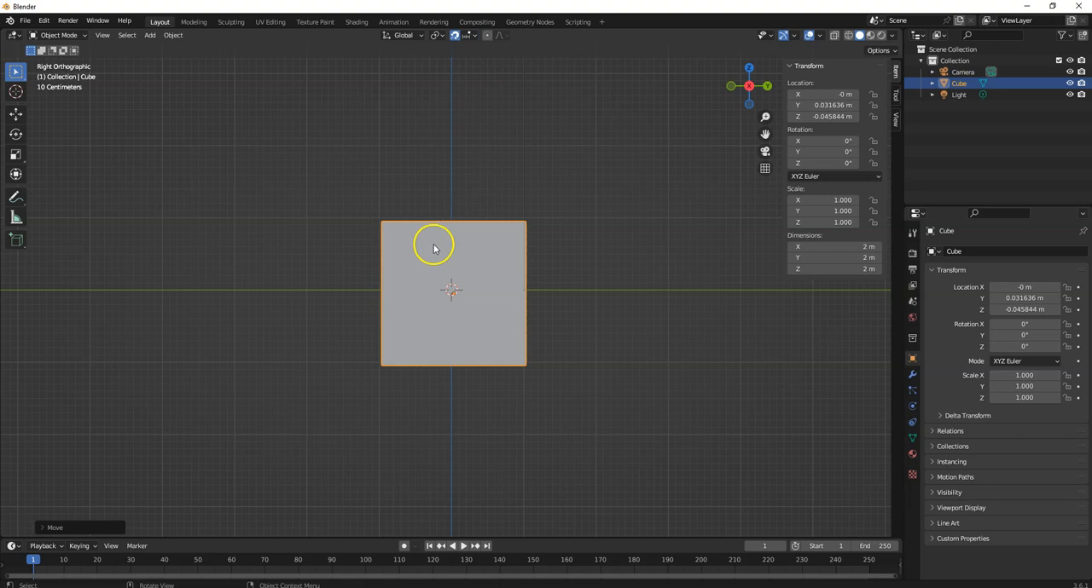
- Move the cube on the absolute grid to Y 0 m, Z -0.3 m, and again to Y -1 m, Z 1 m
{"action": "key", "text": "g"}
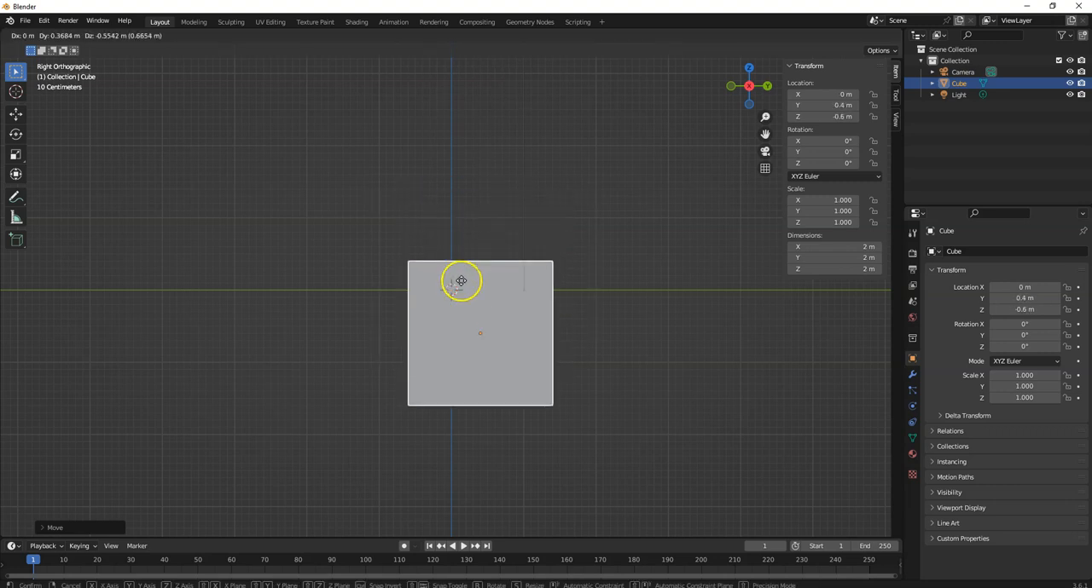
{"action": "left_click", "coordinate": [427, 263]}
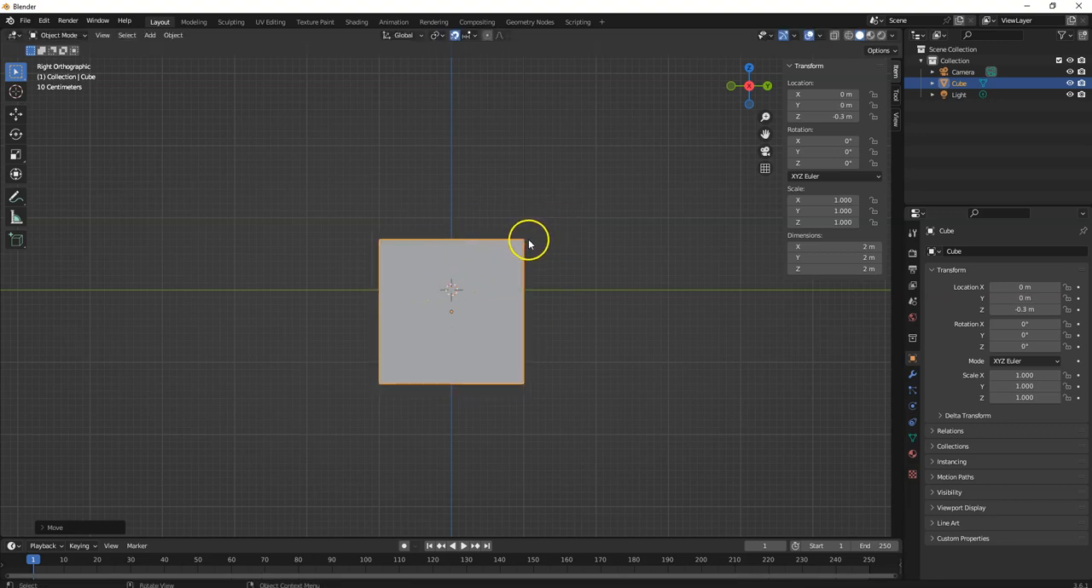
{"action": "key", "text": "g"}
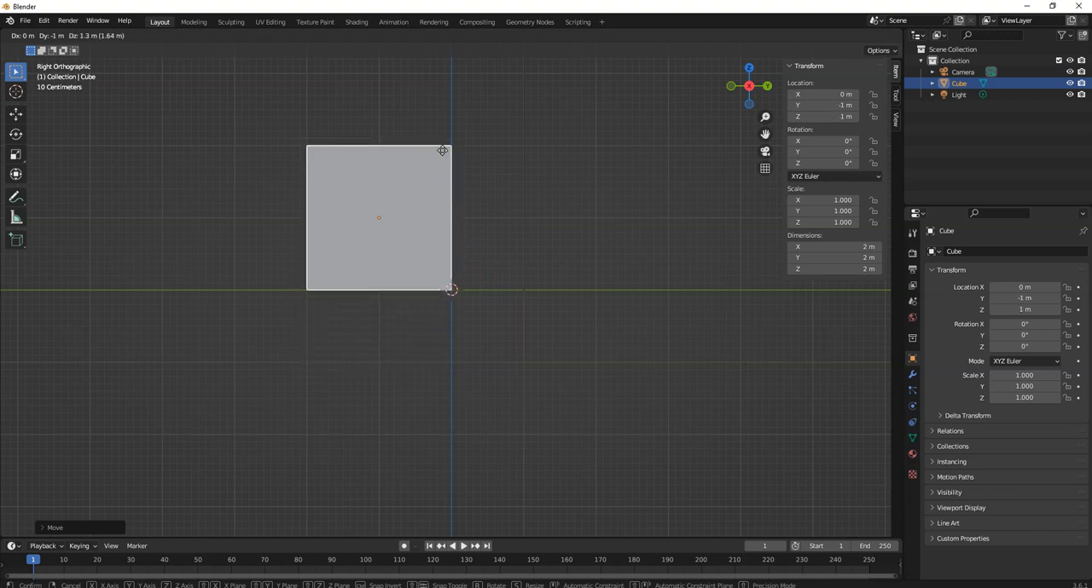
{"action": "left_click", "coordinate": [442, 150]}
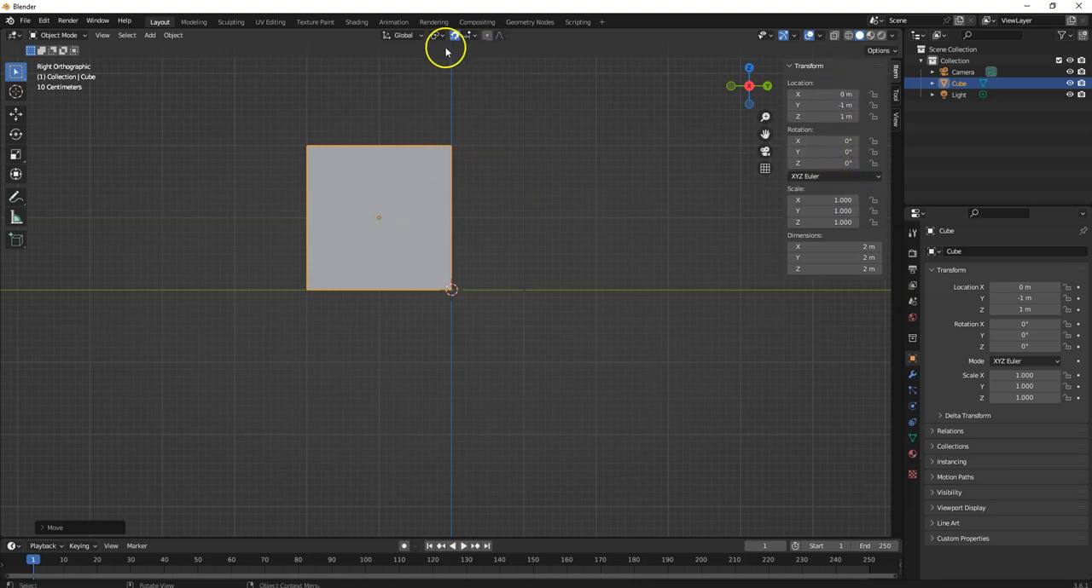
- Change the snapping target from Increment to Vertex
{"action": "left_click", "coordinate": [474, 35]}
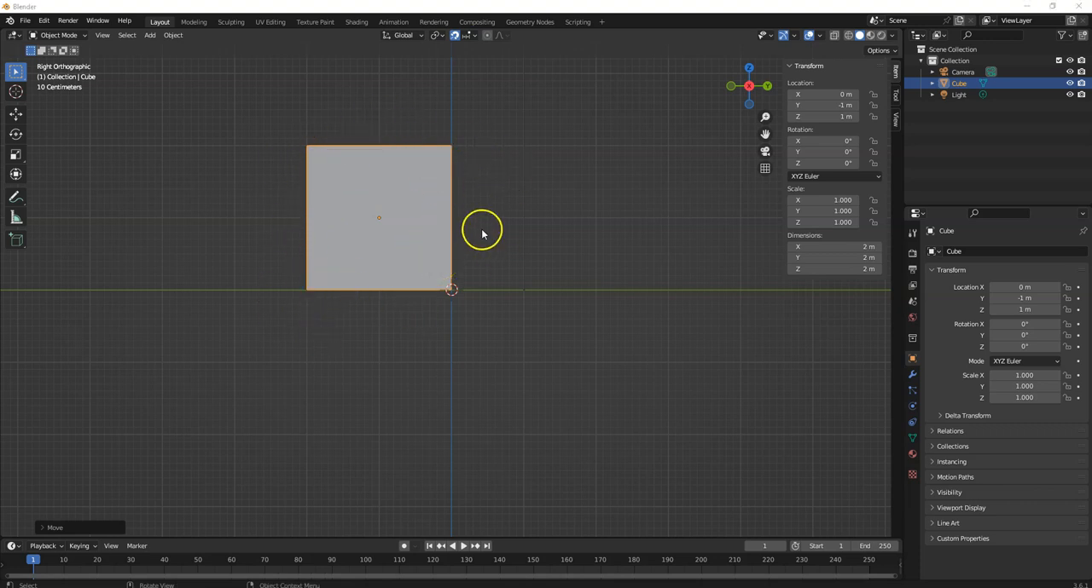
{"action": "left_click", "coordinate": [474, 36]}
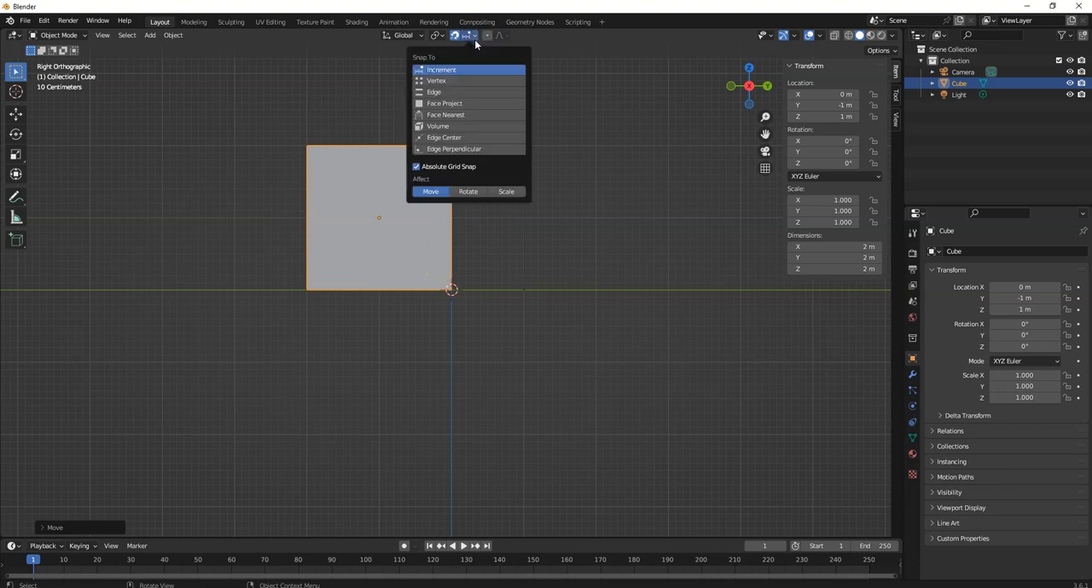
{"action": "left_click", "coordinate": [445, 81]}
{"action": "left_click", "coordinate": [445, 81]}
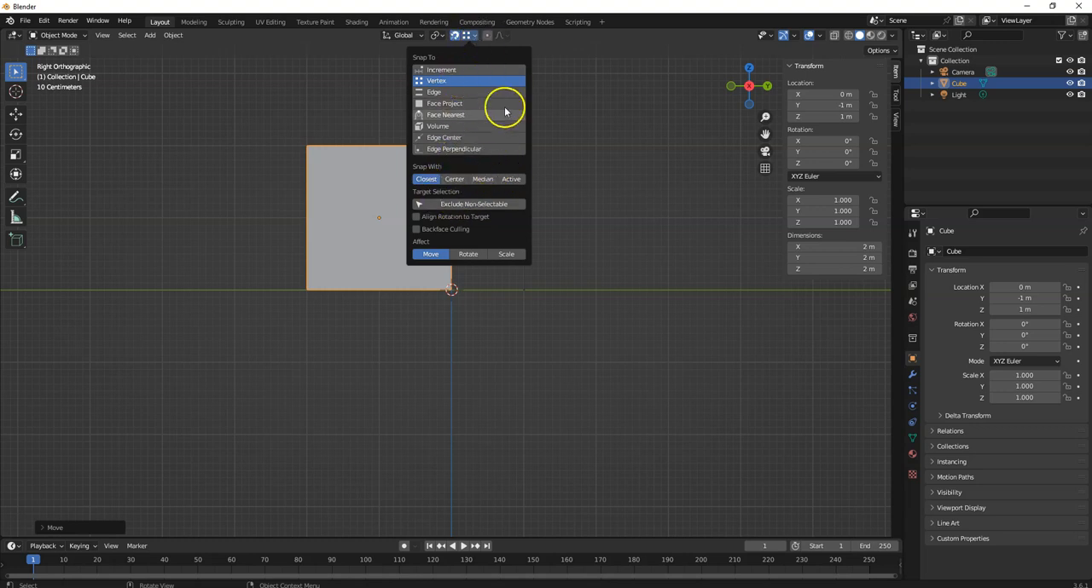
{"action": "key", "text": "shift+Tab"}
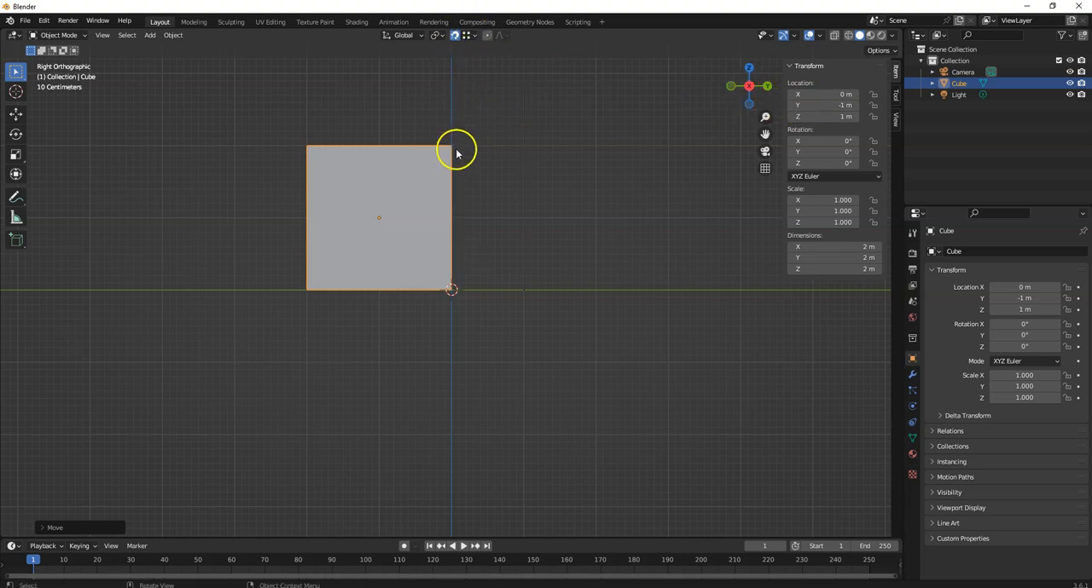
- Duplicate the cube in a perspective view, place the copy at about X -2.9 m, Y -0.05 m, Z 2.28 m, and deselect it
{"action": "mouse_move", "coordinate": [517, 177]}
{"action": "middle_mouse_down"}
{"action": "mouse_move", "coordinate": [485, 216]}
{"action": "mouse_move", "coordinate": [455, 229]}
{"action": "mouse_move", "coordinate": [412, 217]}
{"action": "mouse_move", "coordinate": [433, 217]}
{"action": "middle_mouse_up"}
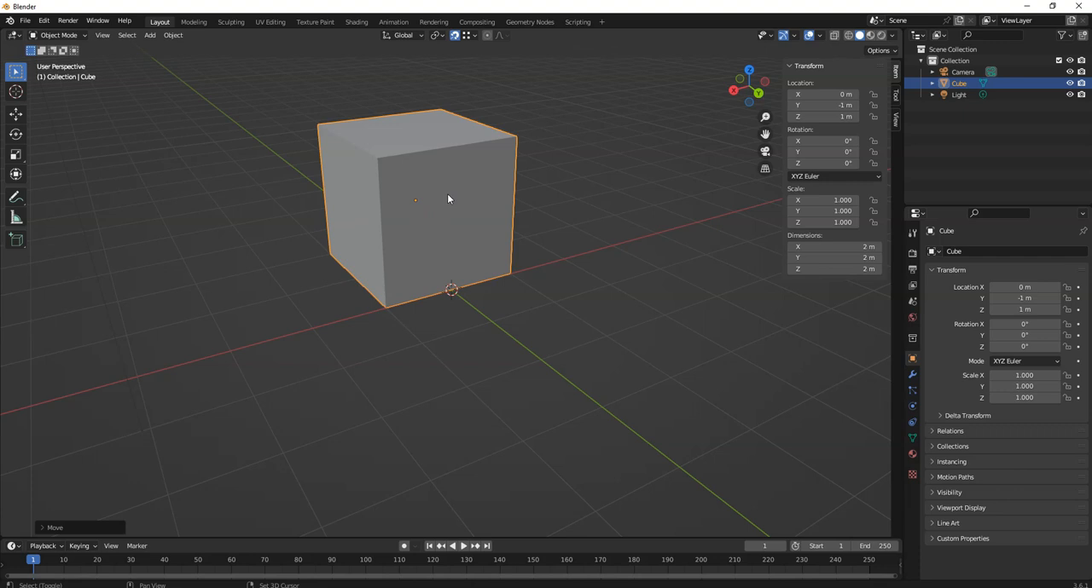
{"action": "key", "text": "shift+d"}
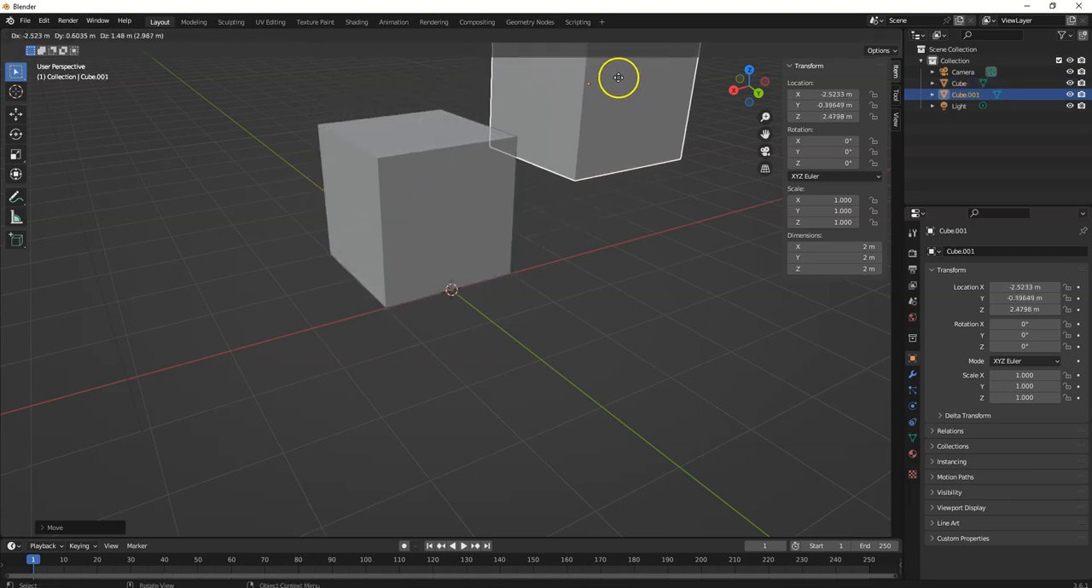
{"action": "left_click", "coordinate": [653, 93]}
{"action": "scroll", "coordinate": [638, 167], "scroll_direction": "down", "scroll_amount": 1}
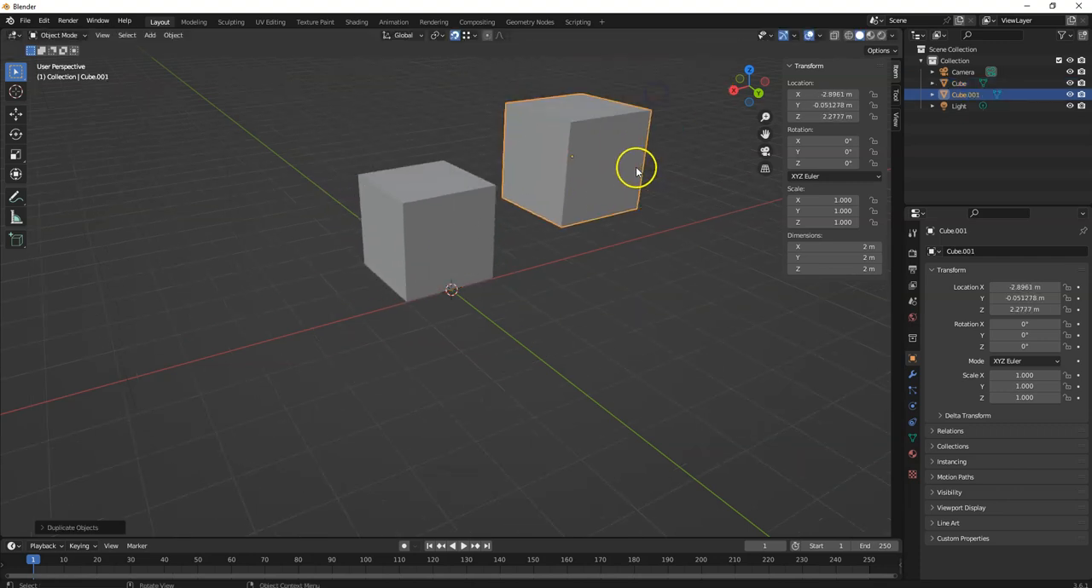
{"action": "scroll", "coordinate": [639, 182], "scroll_direction": "down", "scroll_amount": 2}
{"action": "left_click", "coordinate": [657, 196]}
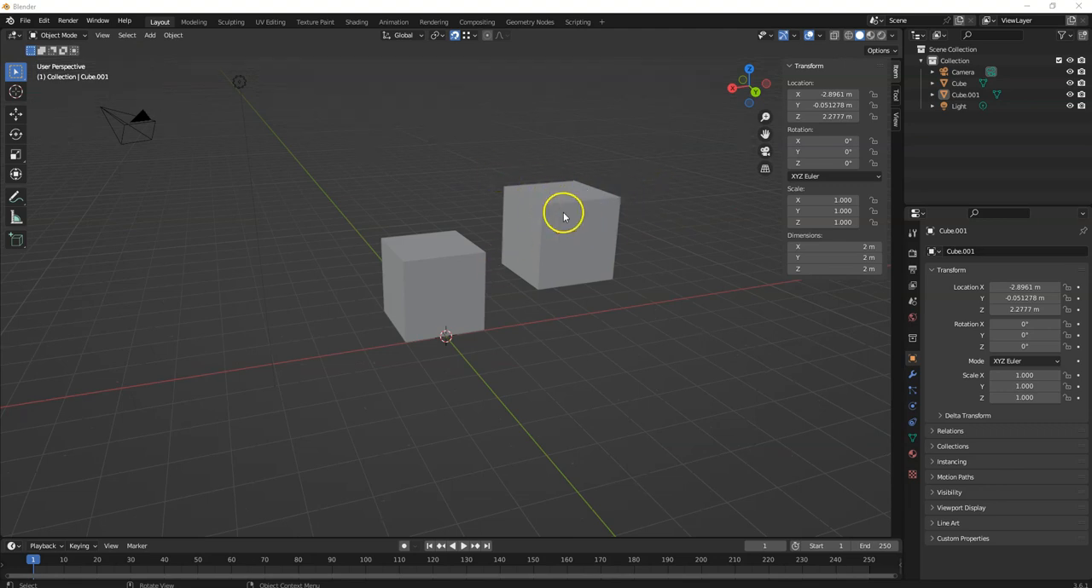
- Select the duplicated cube and move it to about X -3.32 m, Y 0.04 m, Z 2.44 m
{"action": "left_click", "coordinate": [14, 116]}
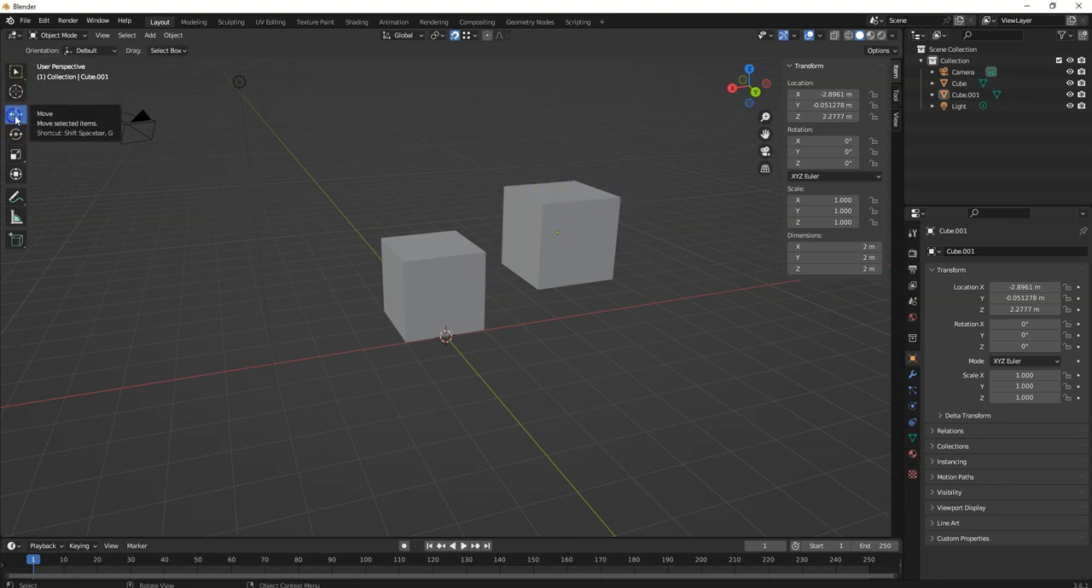
{"action": "left_click", "coordinate": [16, 74]}
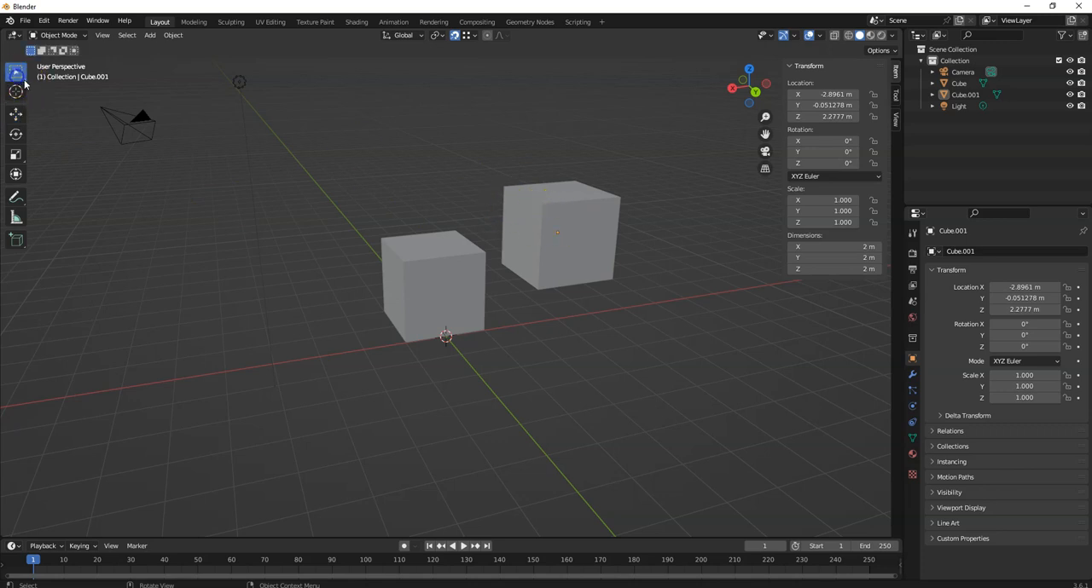
{"action": "left_click", "coordinate": [559, 221]}
{"action": "key", "text": "g"}
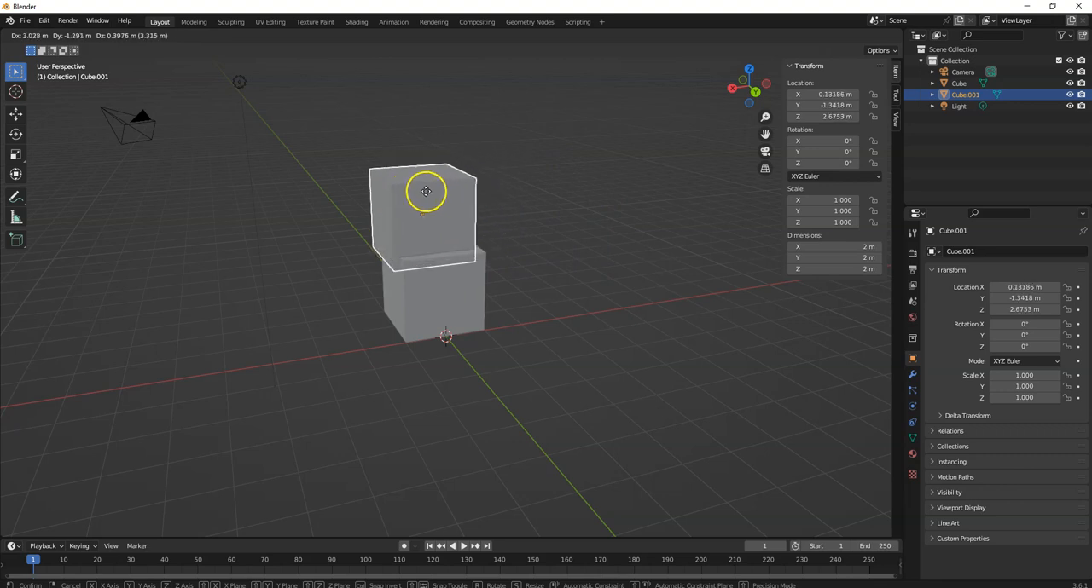
{"action": "left_click", "coordinate": [578, 205]}
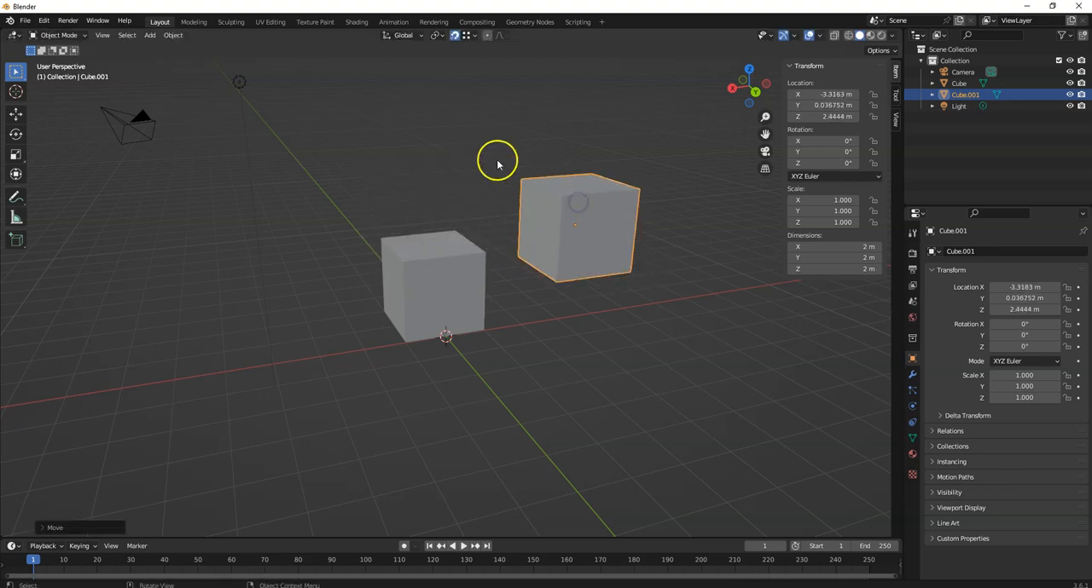
- Check the vertex snapping options and snap the duplicate's corner to the original cube's top corner, at X 0 m, Y 1 m, Z 3 m
{"action": "left_click", "coordinate": [476, 36]}
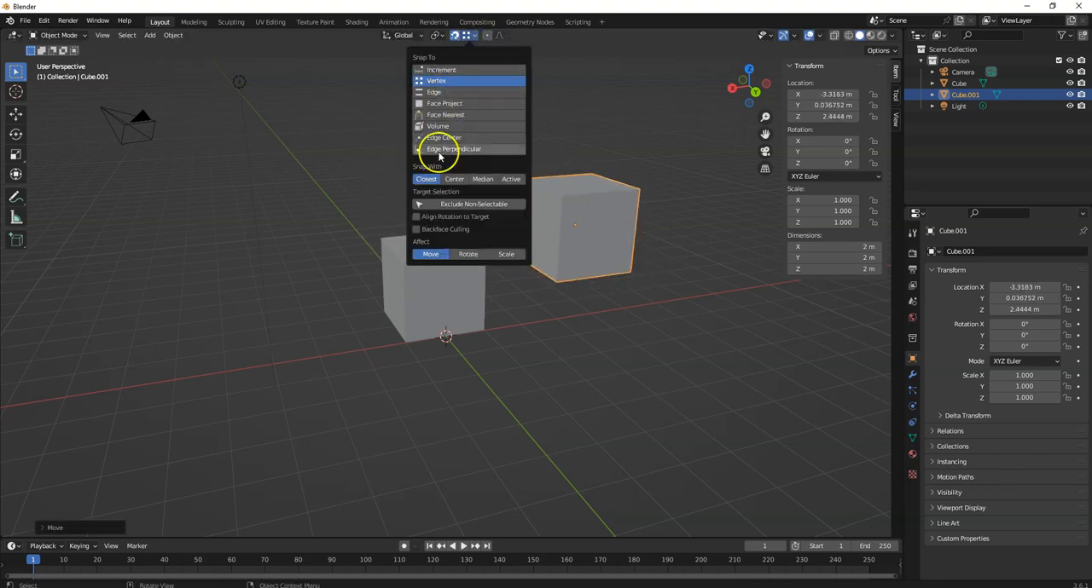
{"action": "left_click", "coordinate": [580, 209]}
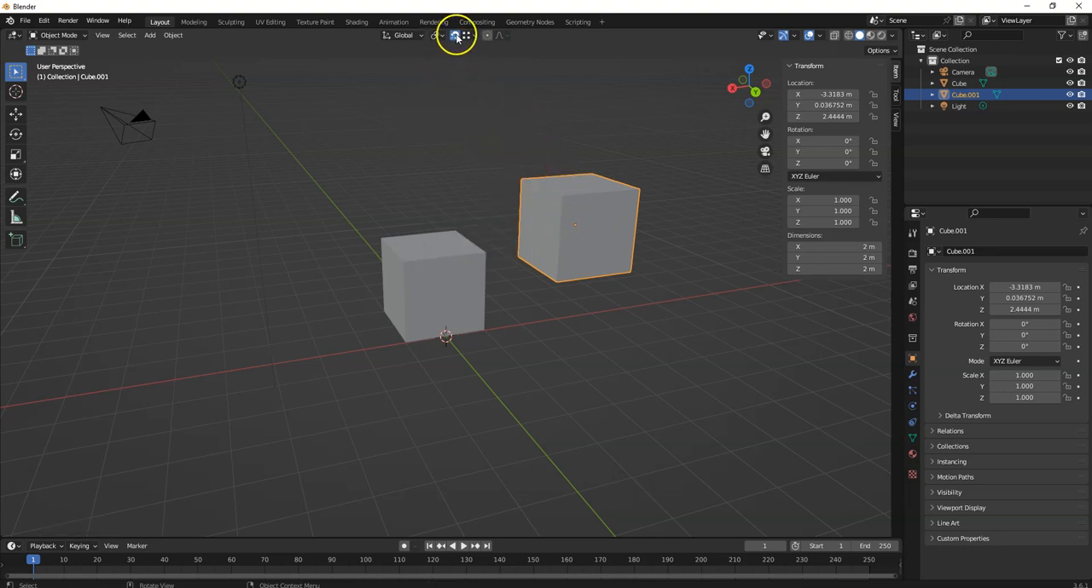
{"action": "left_click_drag", "start_coordinate": [569, 210], "coordinate": [399, 254]}
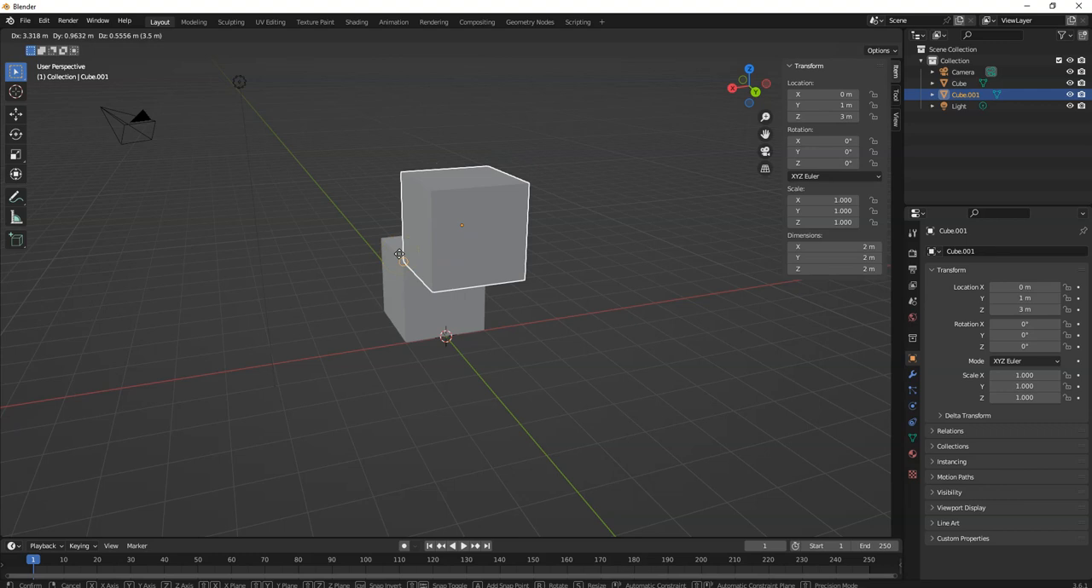
{"action": "left_click_drag", "start_coordinate": [399, 254], "coordinate": [397, 251], "text": "ctrl"}
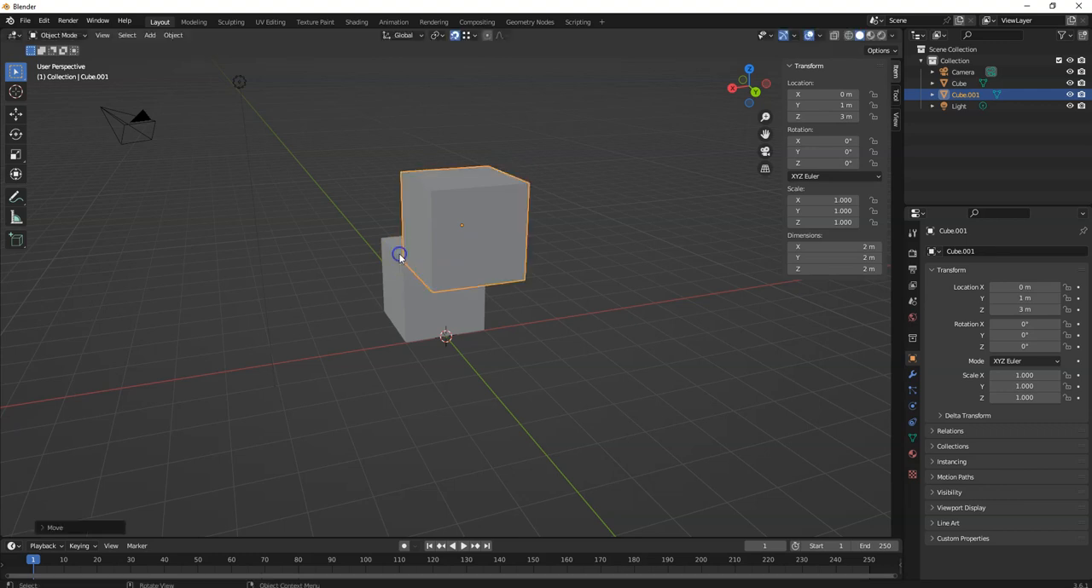
- Move the duplicate off the original cube's corner and snap it back by vertex to X 0 m, Y 1 m, Z 3 m
{"action": "middle_click_drag", "start_coordinate": [268, 213], "coordinate": [380, 231]}
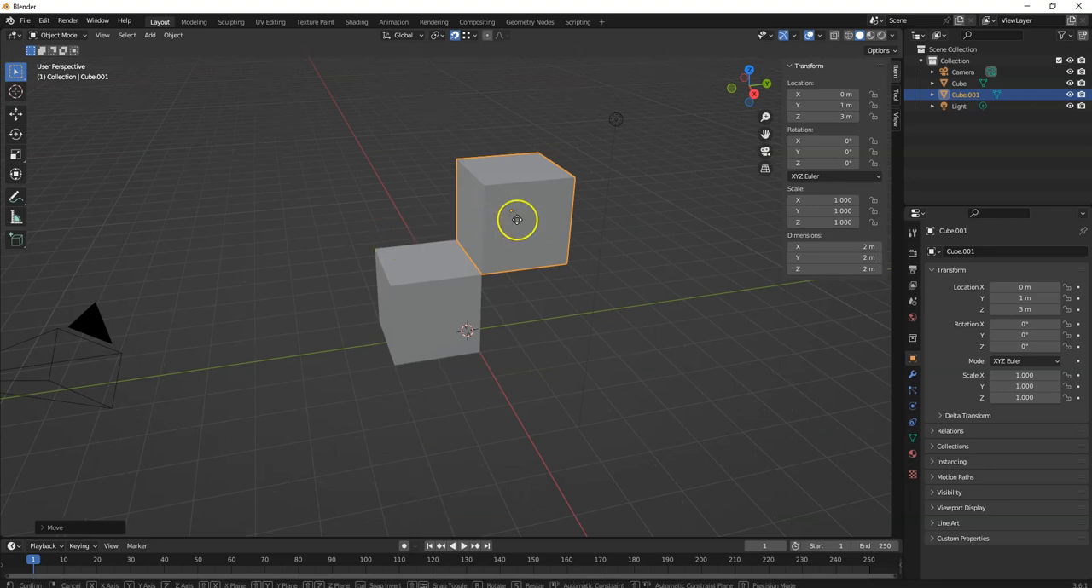
{"action": "key", "text": "g"}
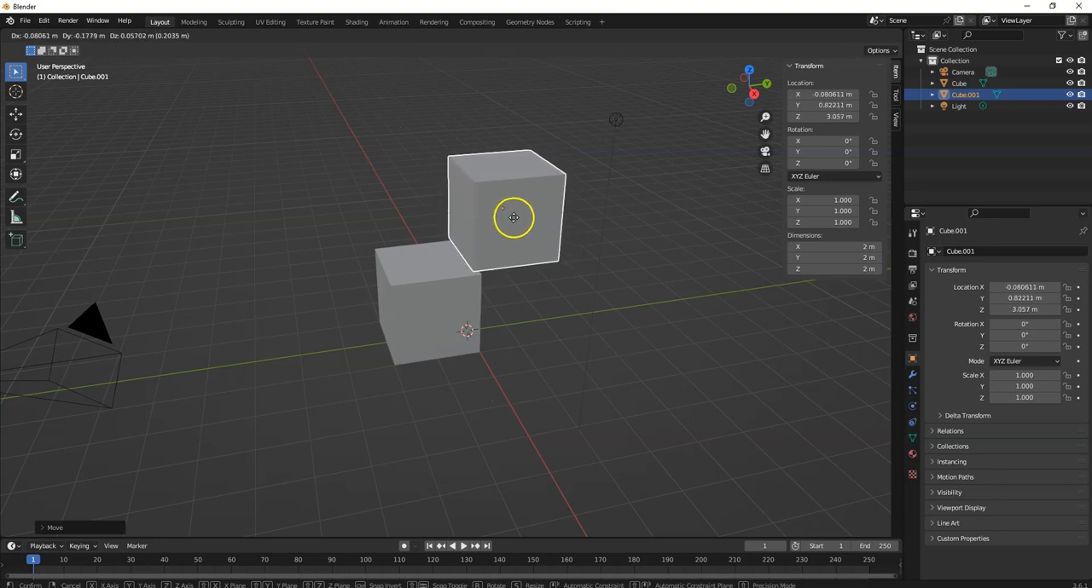
{"action": "key", "text": "ctrl"}
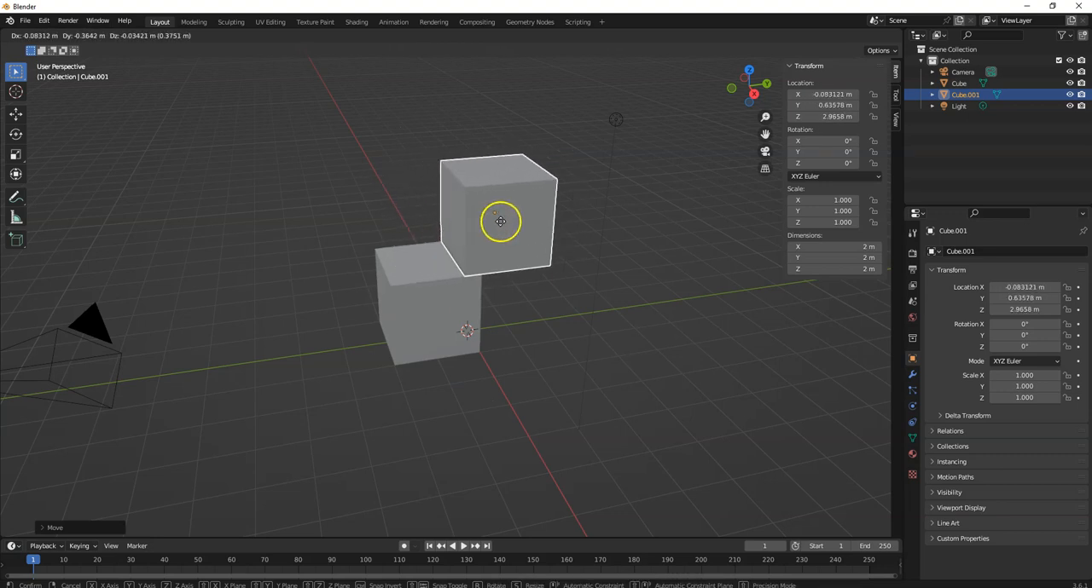
{"action": "left_click", "coordinate": [450, 231]}
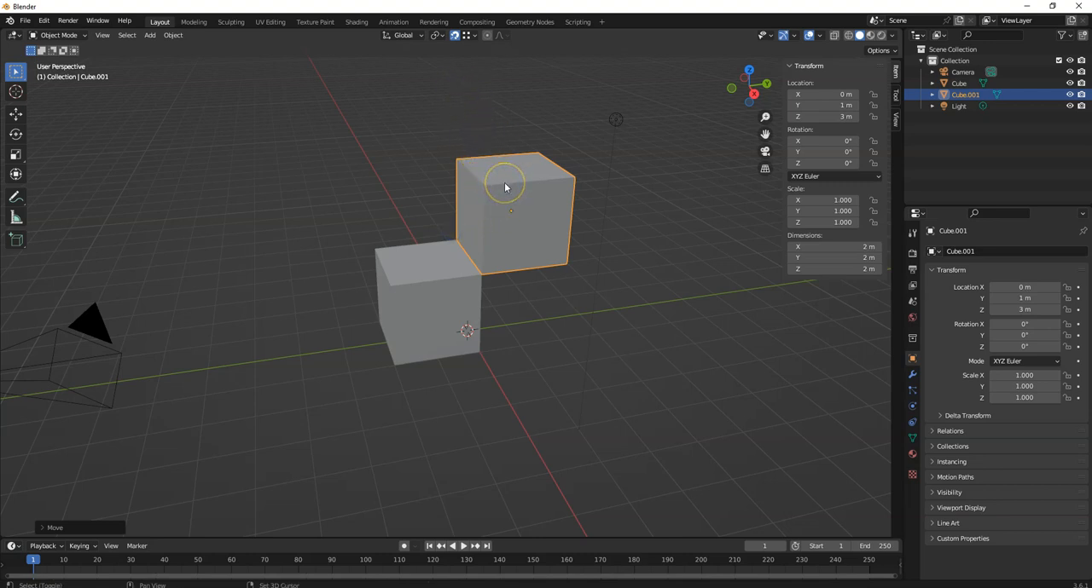
- Duplicate the upper cube, place the copy at about X -0.5 m, Y 2.27 m, Z 4.57 m, and set snapping to Edge
{"action": "key", "text": "shift+d"}
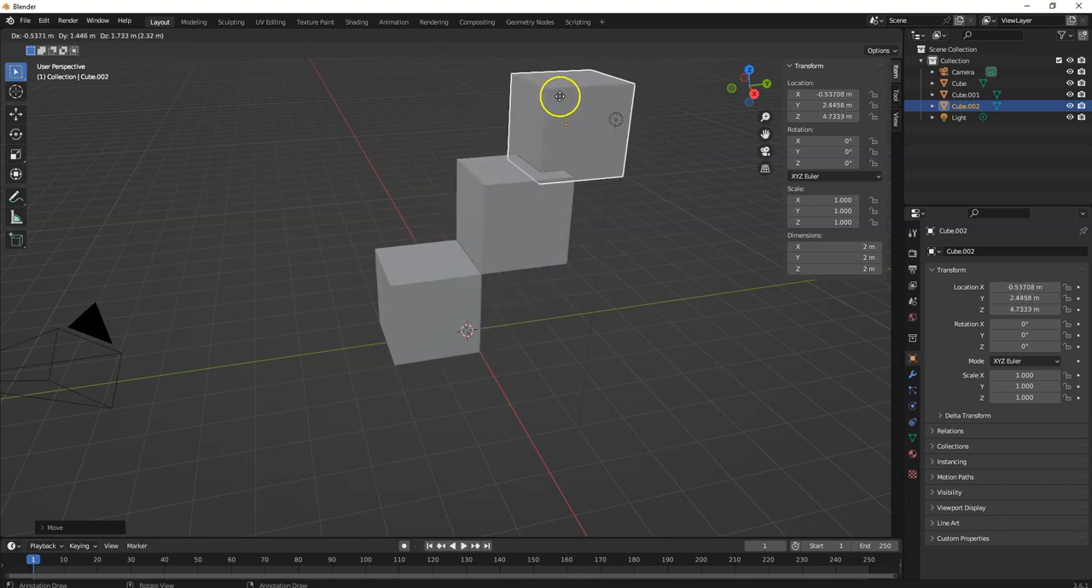
{"action": "left_click", "coordinate": [523, 115]}
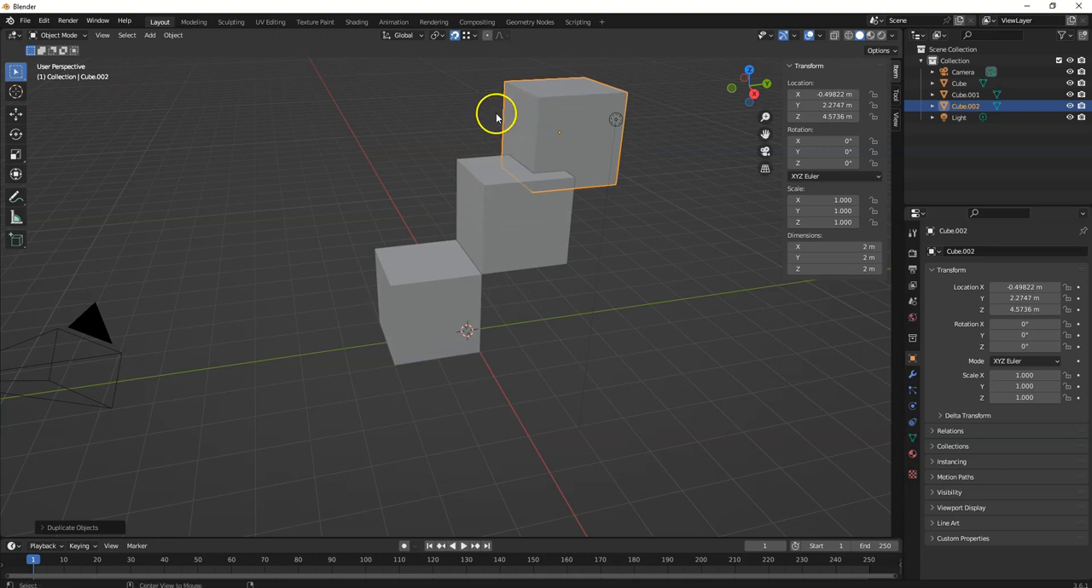
{"action": "left_click", "coordinate": [470, 36]}
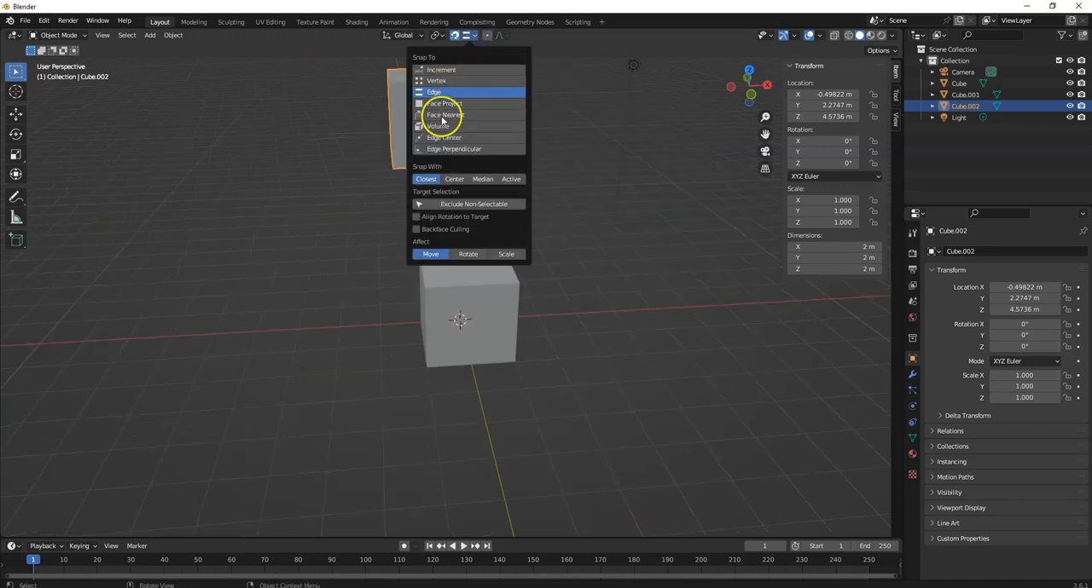
{"action": "left_click", "coordinate": [478, 36]}
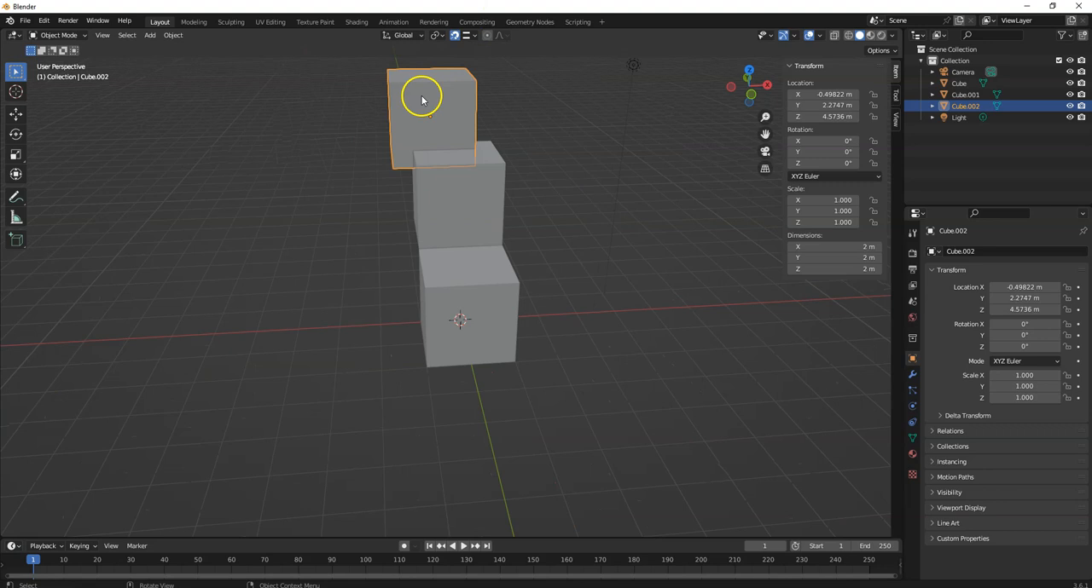
- Snap the new duplicate onto the top edge of the cube below, at about X 0 m, Y 1.04 m, Z 5 m
{"action": "key", "text": "g"}
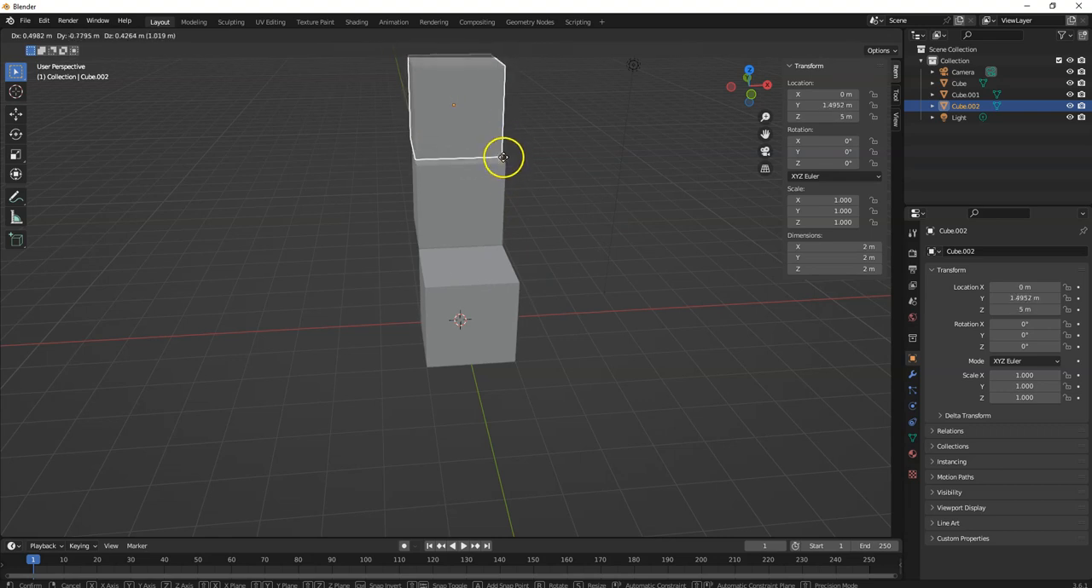
{"action": "left_click", "coordinate": [505, 162]}
{"action": "middle_click_drag", "start_coordinate": [600, 172], "coordinate": [455, 170]}
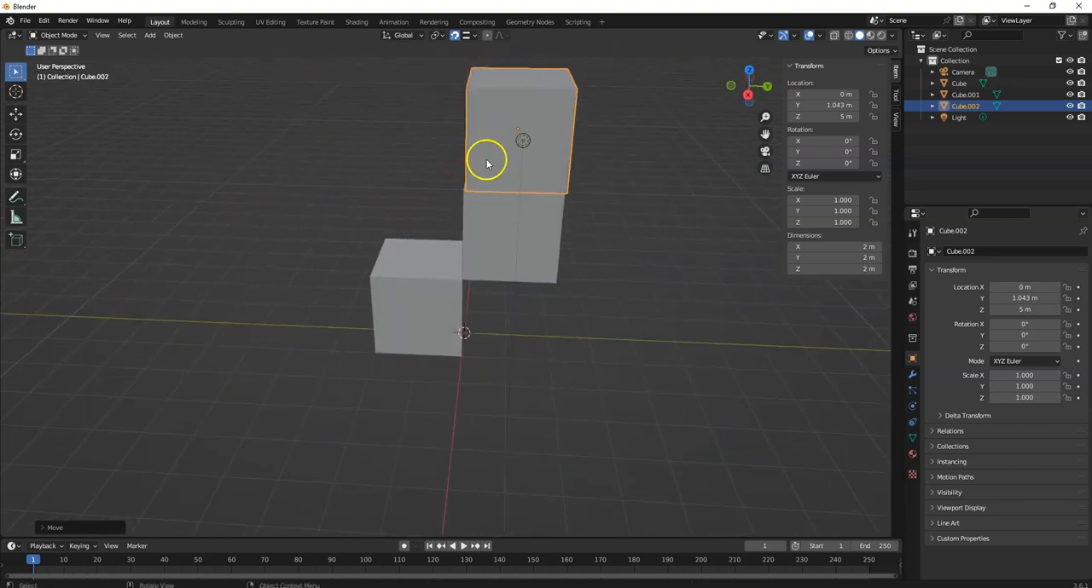
{"action": "middle_click_drag", "start_coordinate": [376, 166], "coordinate": [377, 144]}
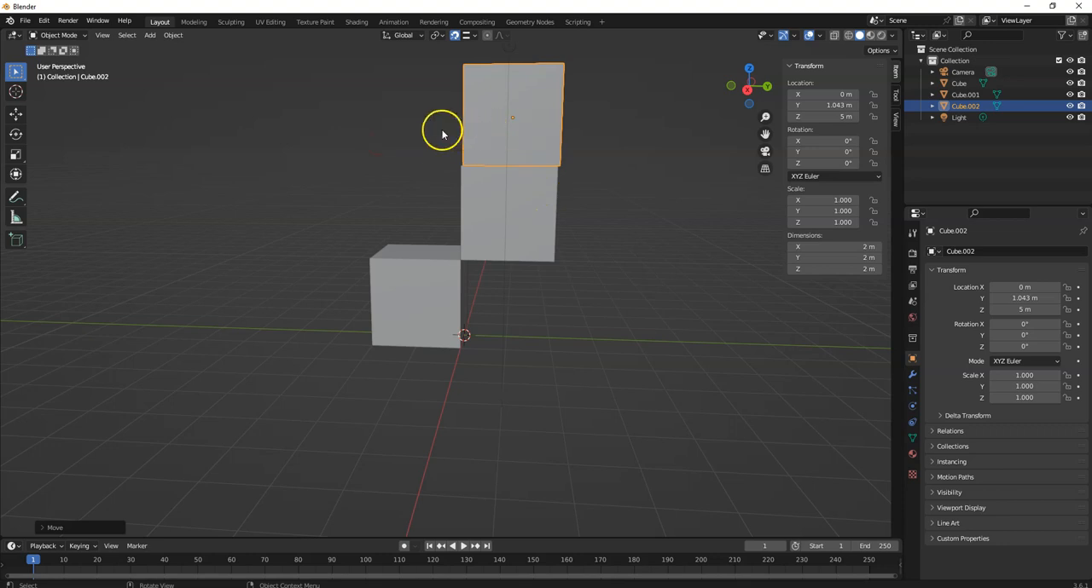
- Set snapping back to Vertex and delete the three cubes together with the light
{"action": "left_click", "coordinate": [475, 37]}
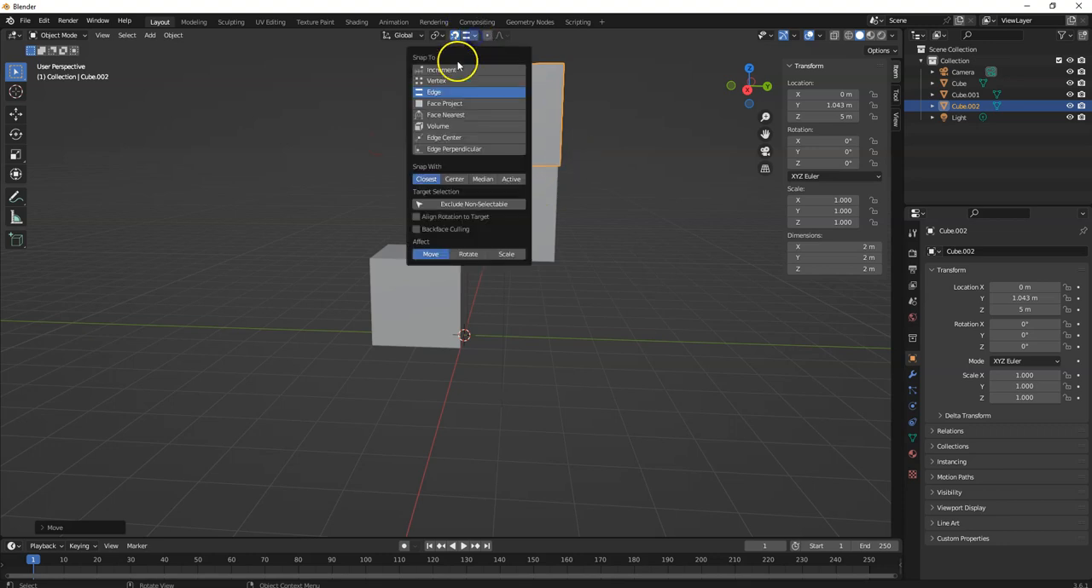
{"action": "left_click", "coordinate": [492, 79]}
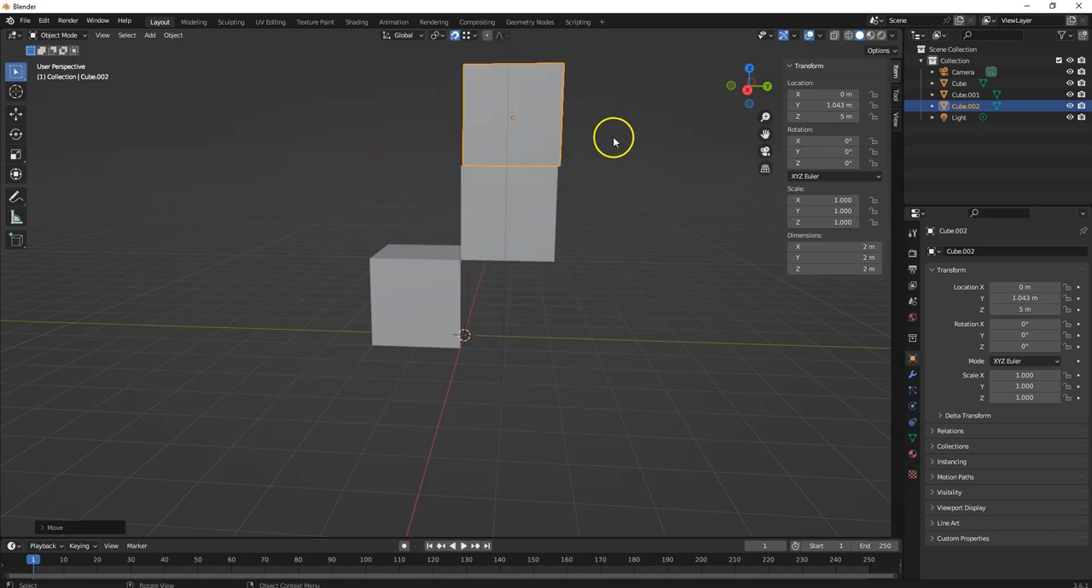
{"action": "left_click_drag", "start_coordinate": [592, 388], "coordinate": [331, 82]}
{"action": "key", "text": "Delete"}
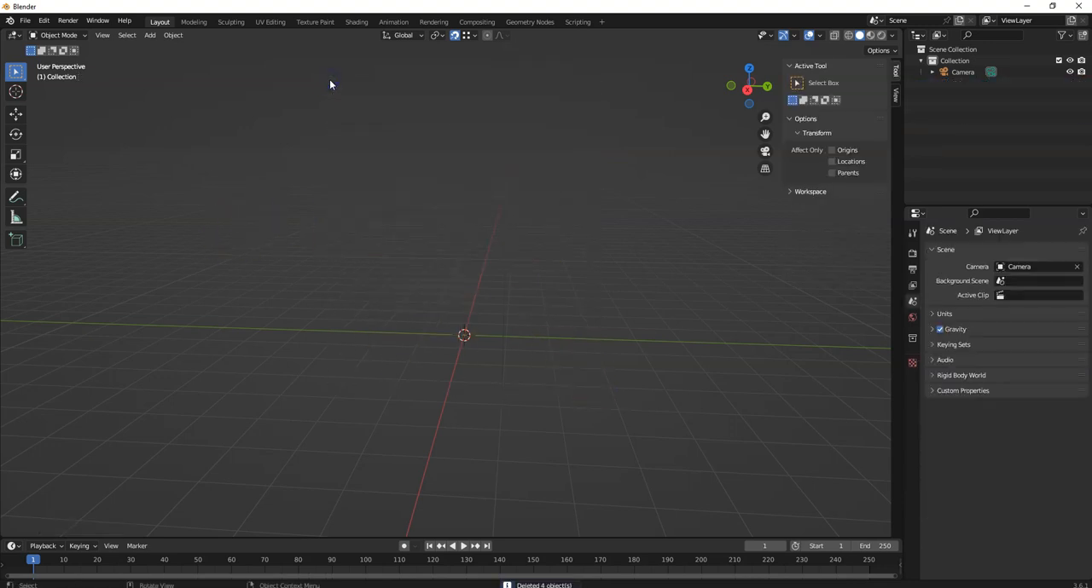
- Add a new cube at the origin and duplicate it to about X -0.58 m, Y -0.61 m, Z 2.72 m
{"action": "left_click", "coordinate": [150, 35]}
{"action": "mouse_move", "coordinate": [179, 71]}
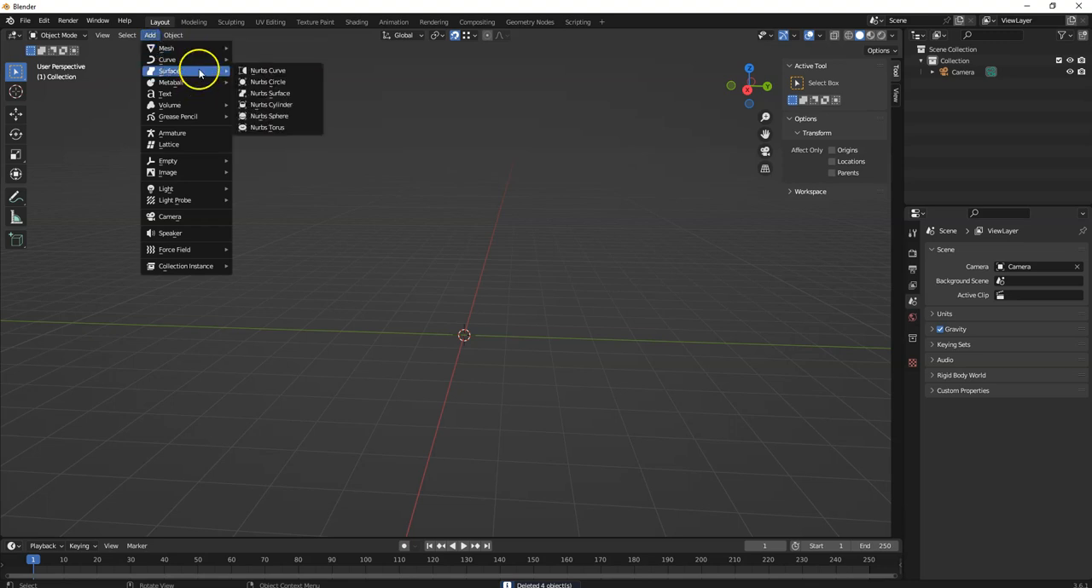
{"action": "mouse_move", "coordinate": [209, 49]}
{"action": "left_click", "coordinate": [262, 60]}
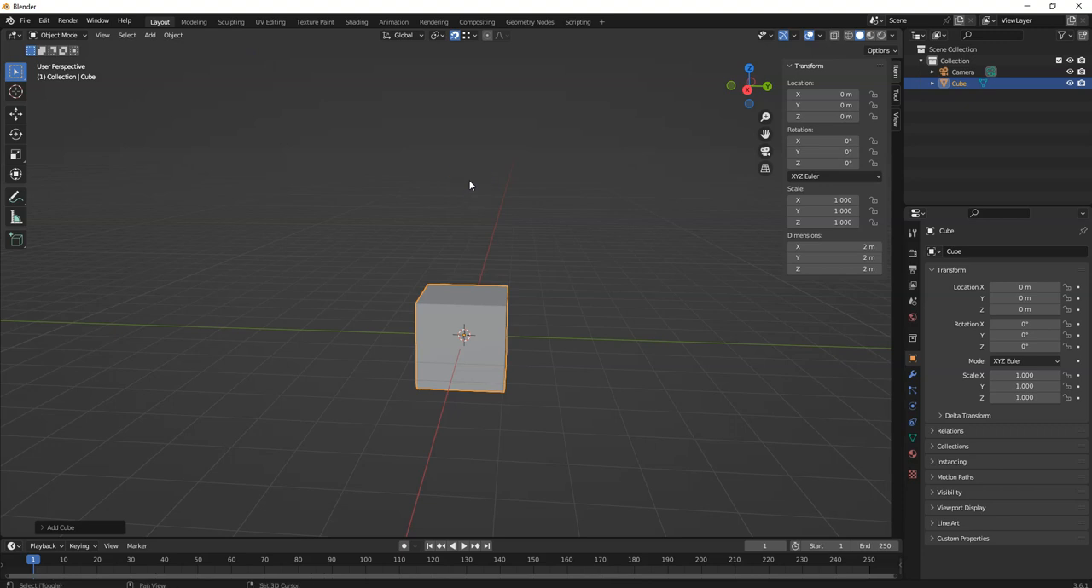
{"action": "key", "text": "shift+d"}
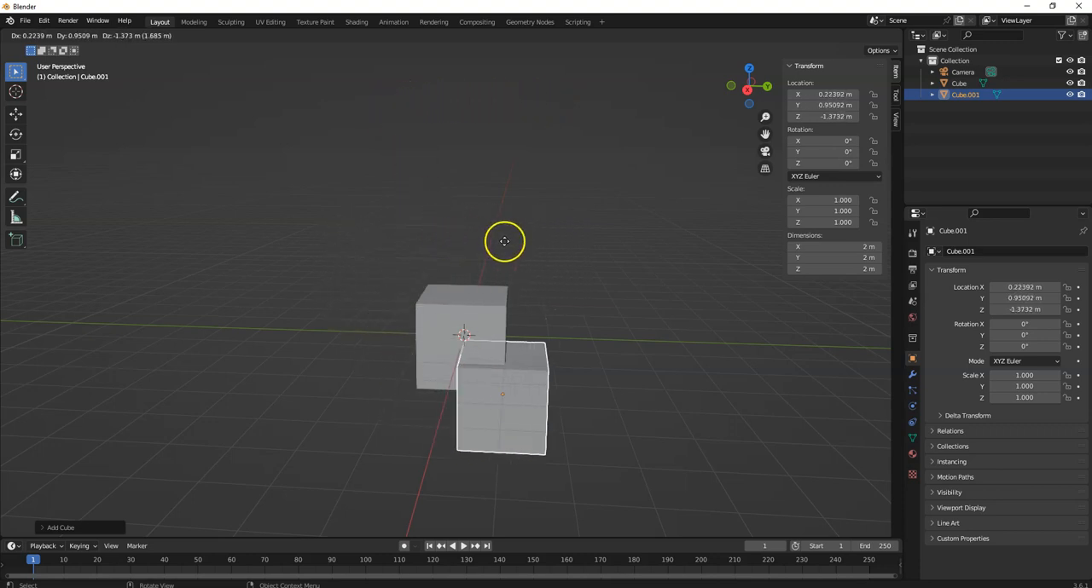
{"action": "left_click", "coordinate": [447, 67]}
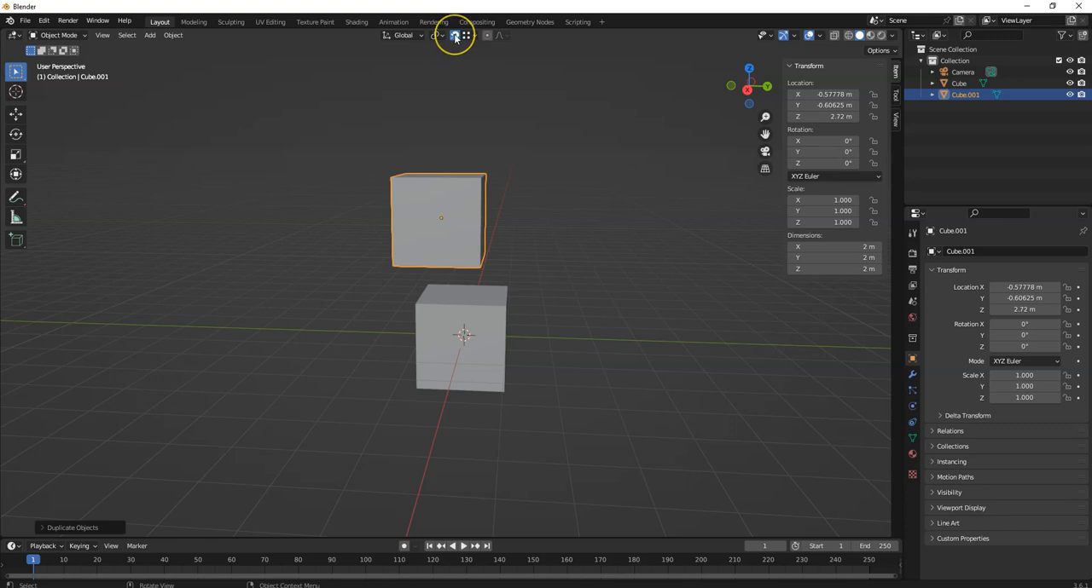
- Check the vertex snapping options and move the duplicate to about X -0.57 m, Y -0.89 m, Z 3.19 m
{"action": "left_click", "coordinate": [474, 37]}
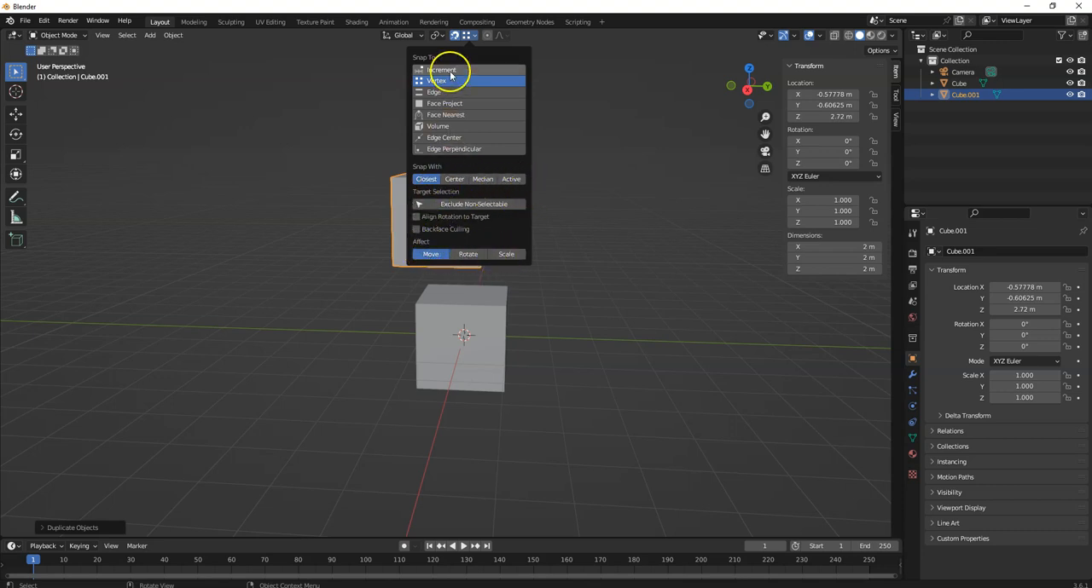
{"action": "left_click", "coordinate": [476, 36]}
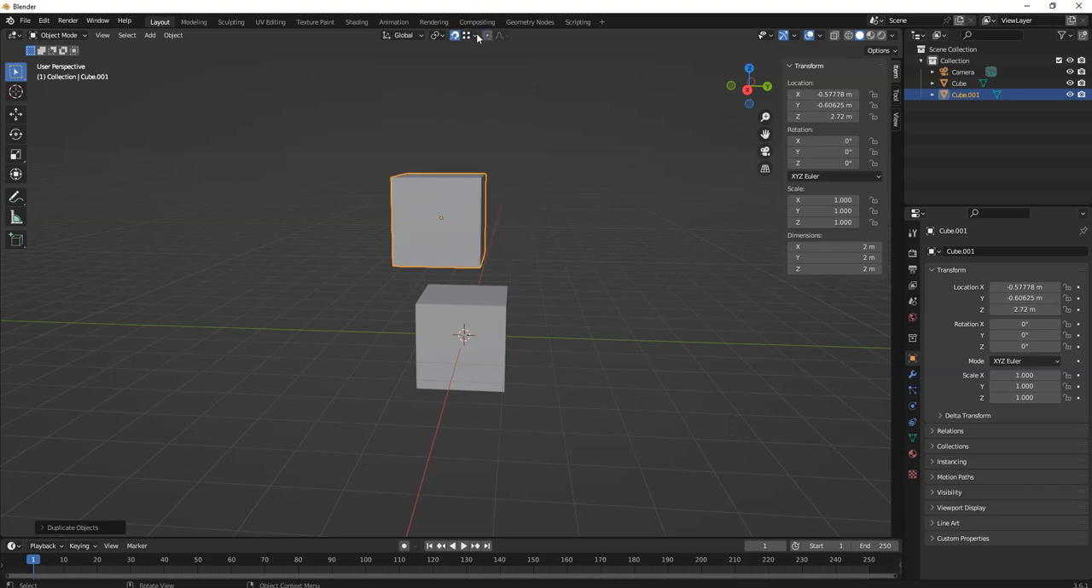
{"action": "left_click", "coordinate": [478, 128]}
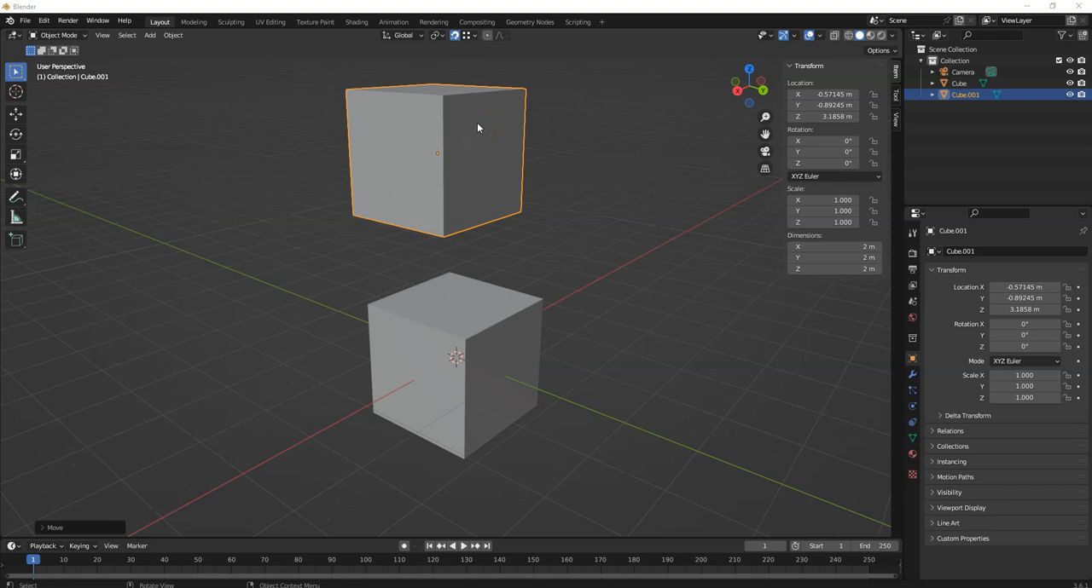
{"action": "left_click", "coordinate": [493, 126]}
- Snap the duplicate by vertex to the original cube's top corner, at X 0 m, Y -2 m, Z 2 m
{"action": "left_click", "coordinate": [443, 180]}
{"action": "left_click_drag", "start_coordinate": [442, 182], "coordinate": [424, 201]}
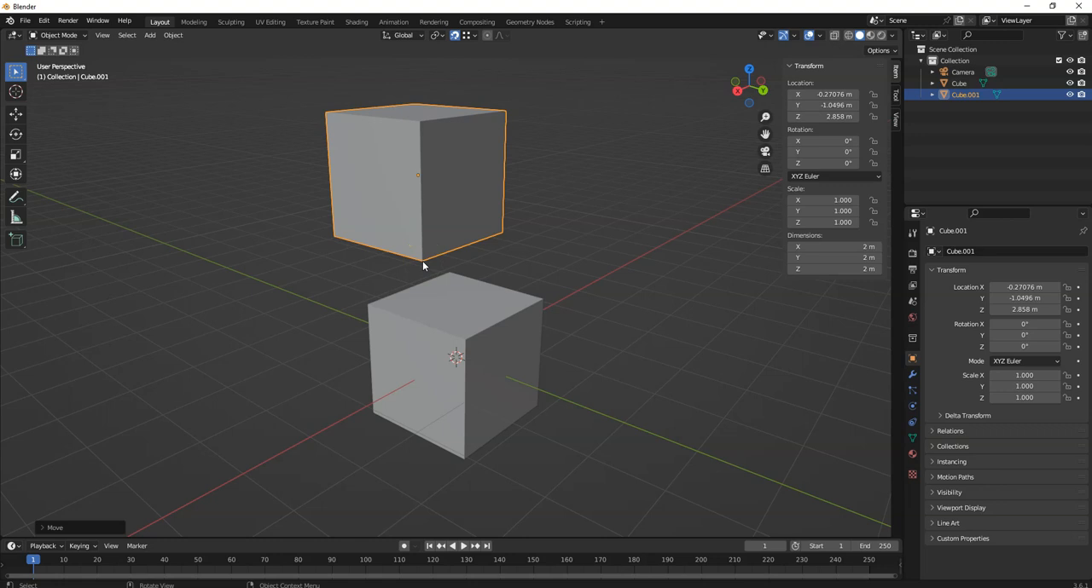
{"action": "left_click_drag", "start_coordinate": [422, 261], "coordinate": [452, 265]}
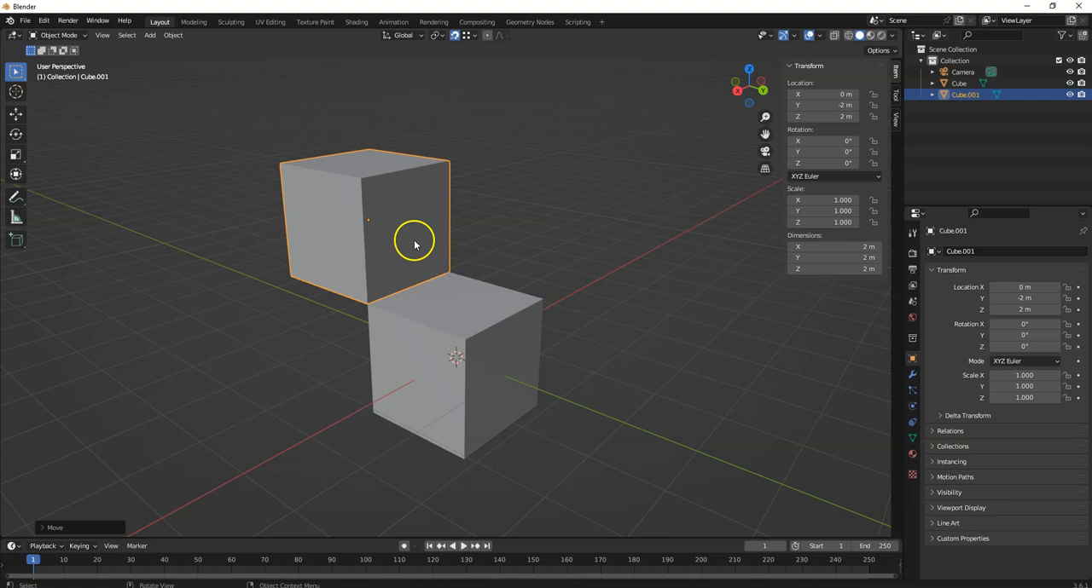
{"action": "key", "text": "space"}
{"action": "key", "text": "space"}
{"action": "middle_click_drag", "start_coordinate": [200, 207], "coordinate": [251, 195]}
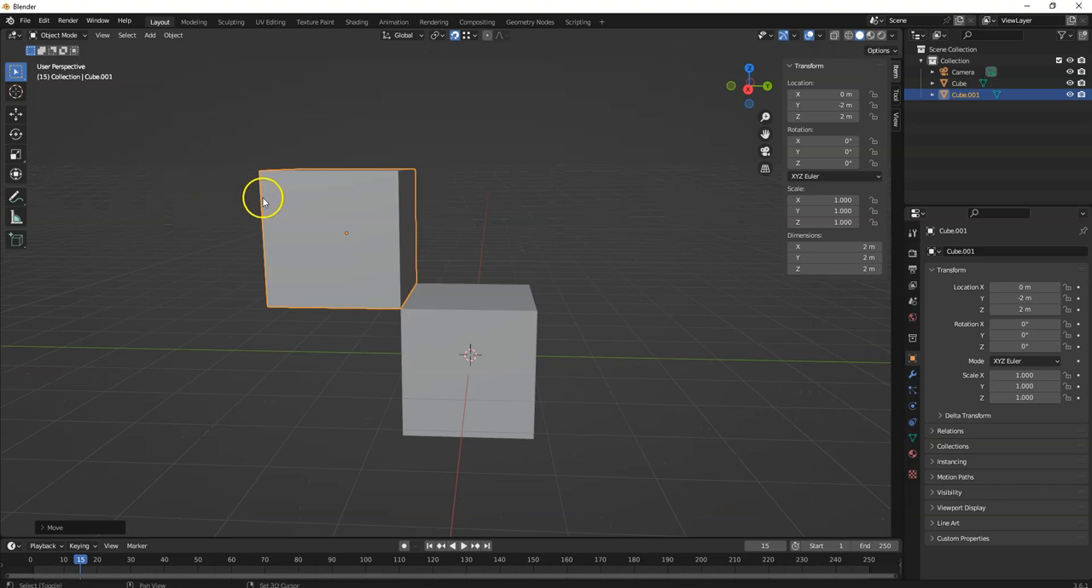
- Duplicate the upper cube and snap the copy by vertex to that cube's top corner, at X 0 m, Y 0 m, Z 4 m
{"action": "key", "text": "shift+d"}
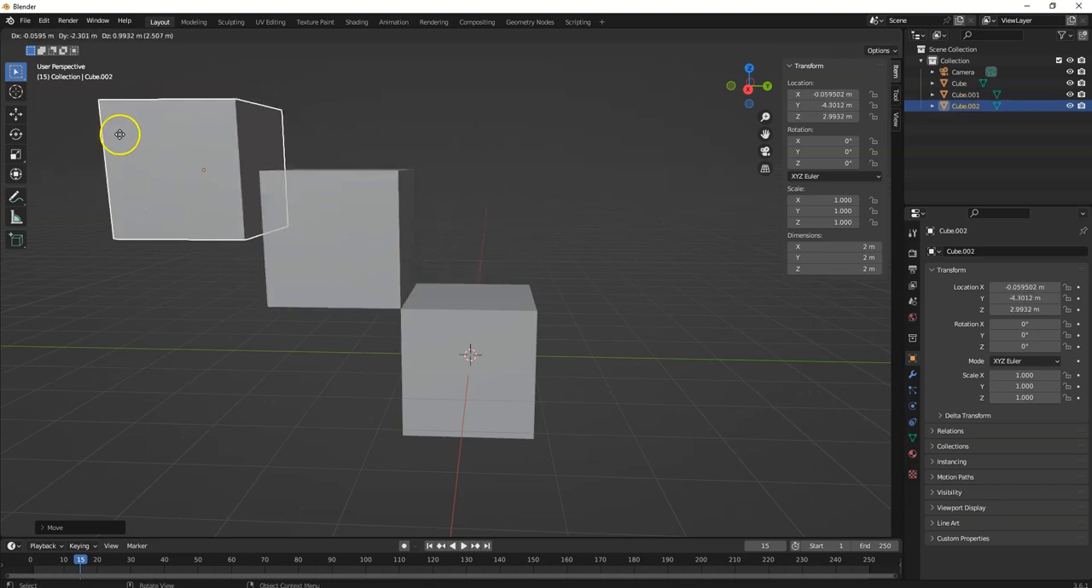
{"action": "left_click", "coordinate": [418, 92]}
{"action": "middle_click_drag", "start_coordinate": [626, 151], "coordinate": [574, 188]}
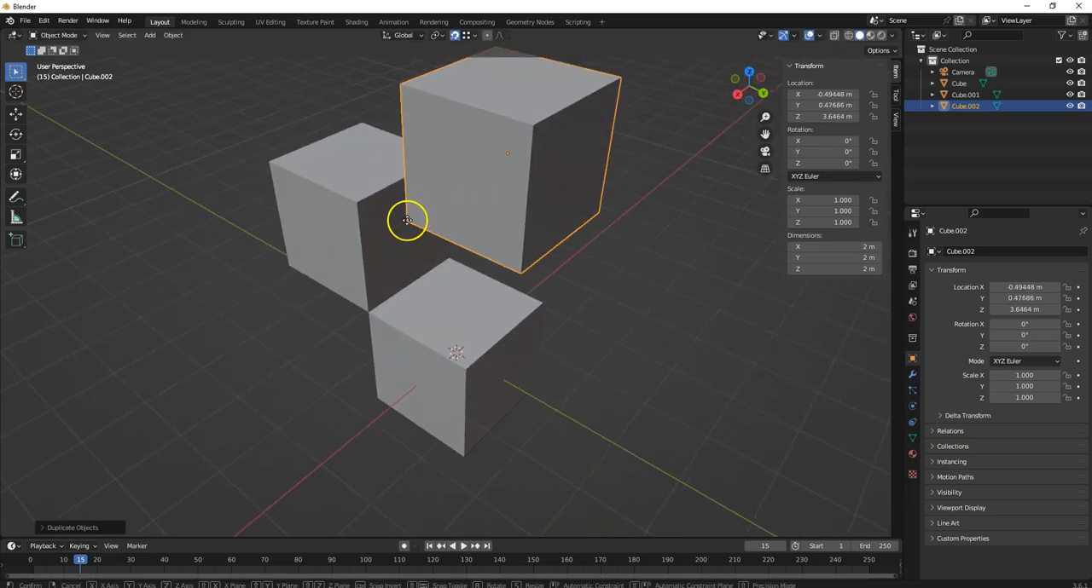
{"action": "key", "text": "g"}
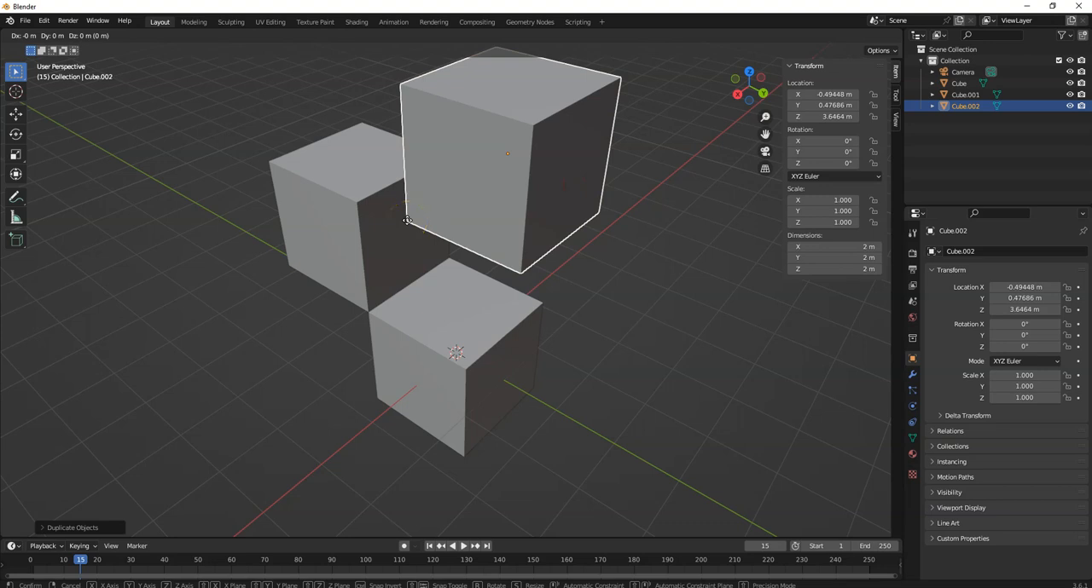
{"action": "left_click", "coordinate": [409, 221]}
{"action": "left_click_drag", "start_coordinate": [409, 221], "coordinate": [365, 201]}
{"action": "middle_click_drag", "start_coordinate": [621, 222], "coordinate": [464, 201]}
{"action": "scroll", "coordinate": [464, 201], "scroll_direction": "down", "scroll_amount": 4}
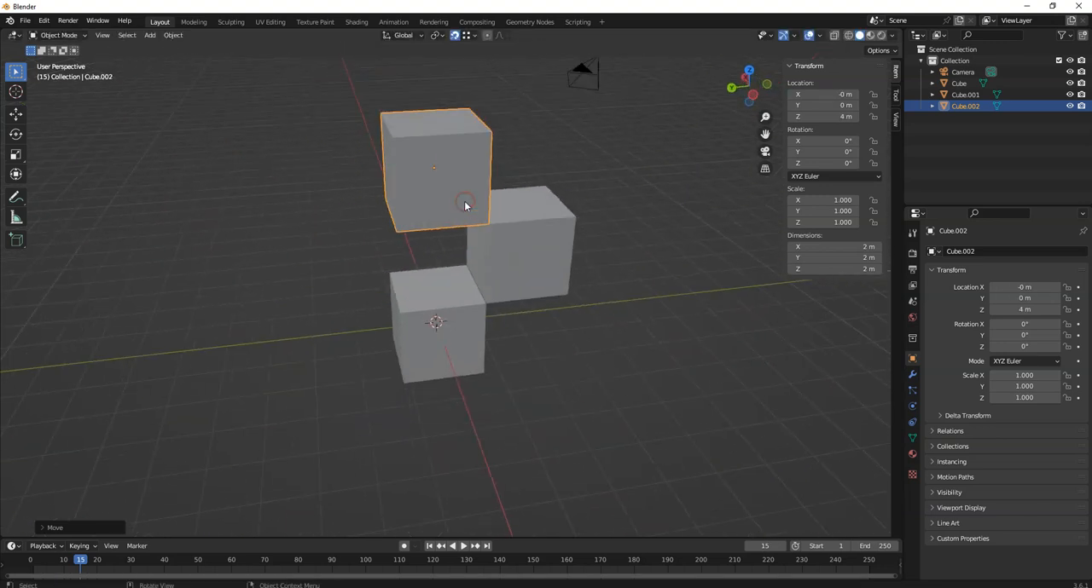
{"action": "middle_click_drag", "start_coordinate": [585, 210], "coordinate": [558, 194]}
{"action": "left_click", "coordinate": [439, 220]}
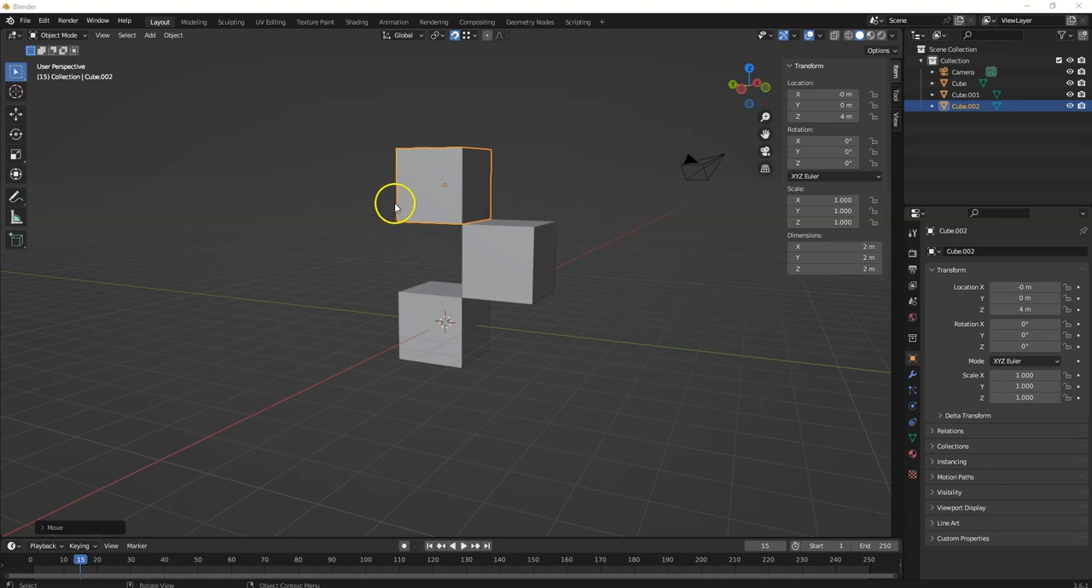
- Scale the topmost cube to 0.575 along Y and 0.648 along Z
{"action": "left_click", "coordinate": [16, 154]}
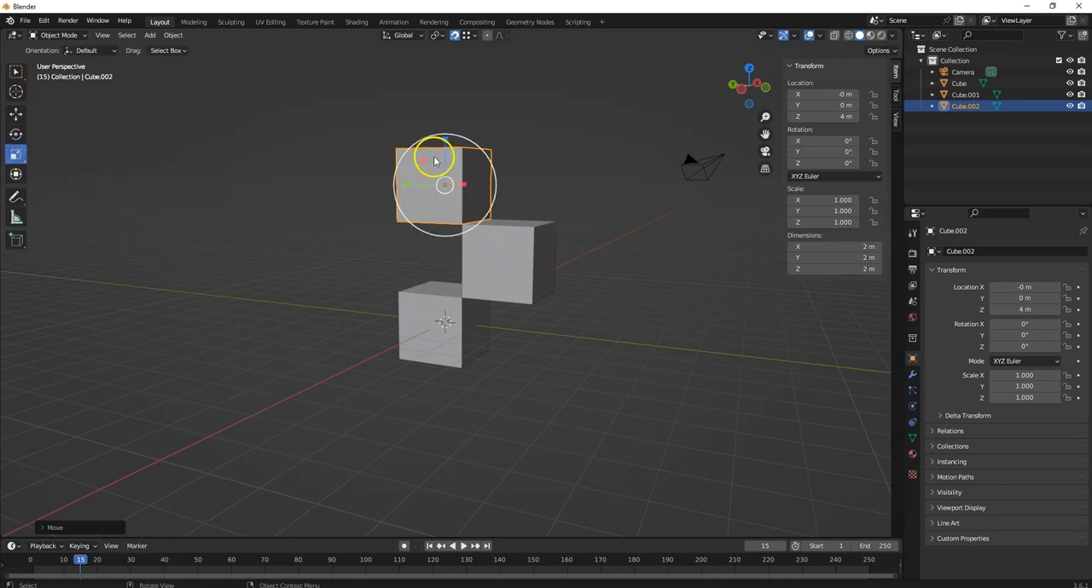
{"action": "left_click_drag", "start_coordinate": [408, 184], "coordinate": [425, 185]}
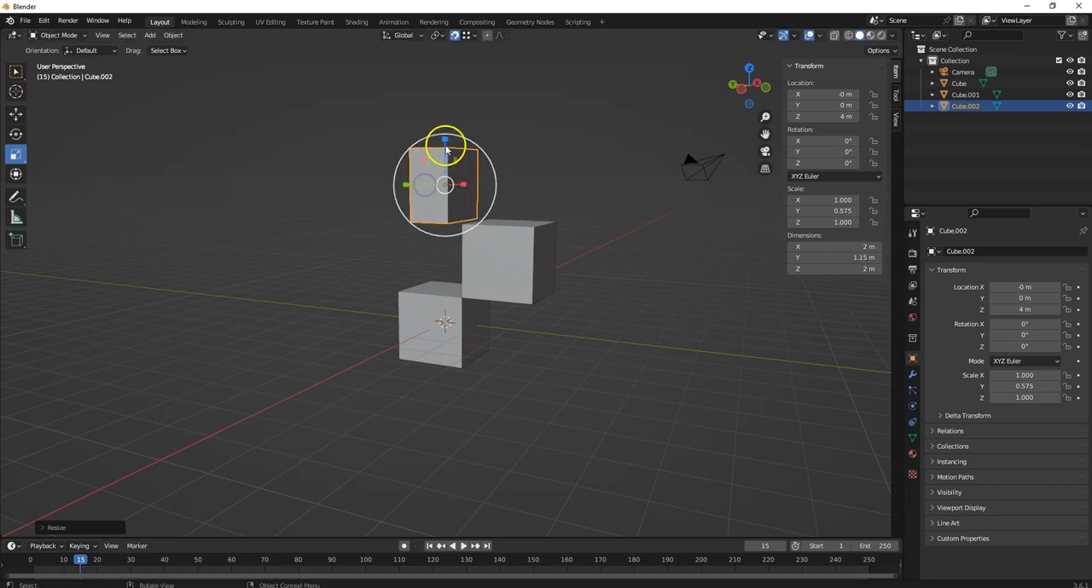
{"action": "left_click_drag", "start_coordinate": [446, 141], "coordinate": [454, 219]}
- Snap the scaled cube by vertex to the middle cube's top corner, at about X 0 m, Y -0.42 m, Z 3.65 m
{"action": "middle_click_drag", "start_coordinate": [585, 195], "coordinate": [626, 195]}
{"action": "middle_click_drag", "start_coordinate": [187, 185], "coordinate": [343, 206]}
{"action": "middle_click_drag", "start_coordinate": [256, 208], "coordinate": [338, 200]}
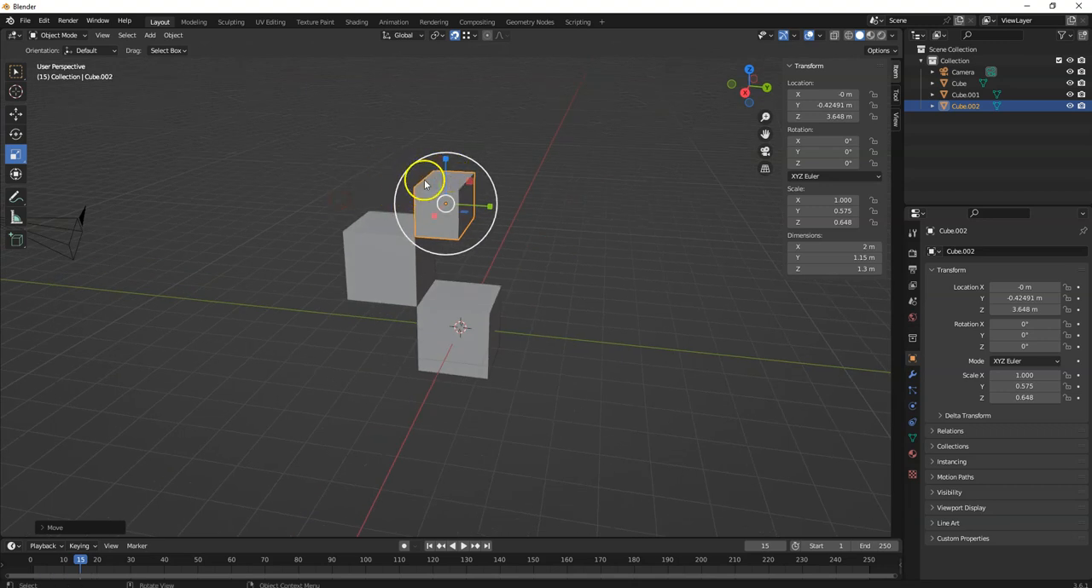
{"action": "left_click", "coordinate": [468, 36]}
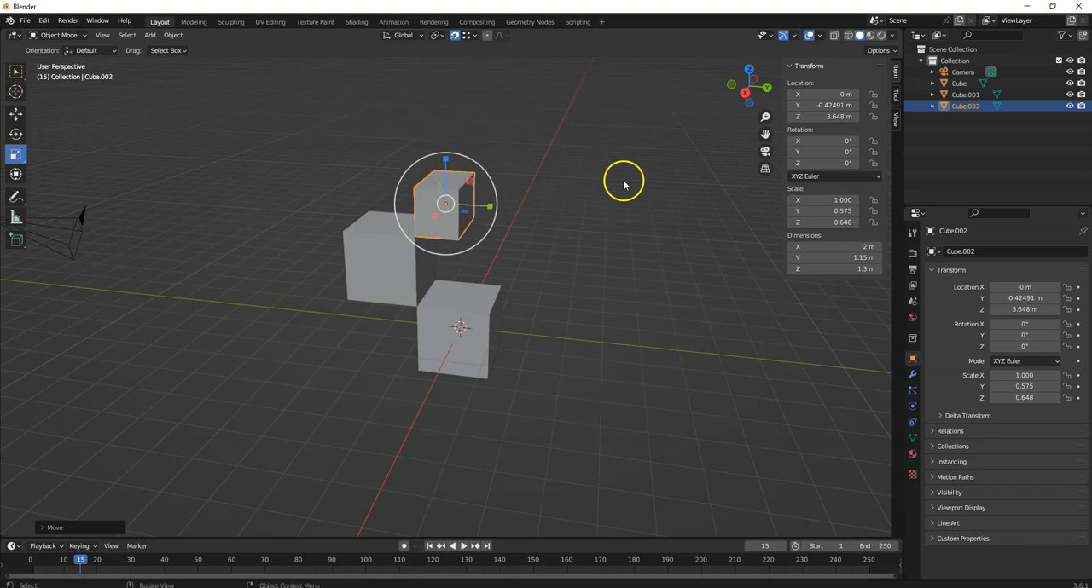
{"action": "middle_click_drag", "start_coordinate": [617, 190], "coordinate": [369, 191]}
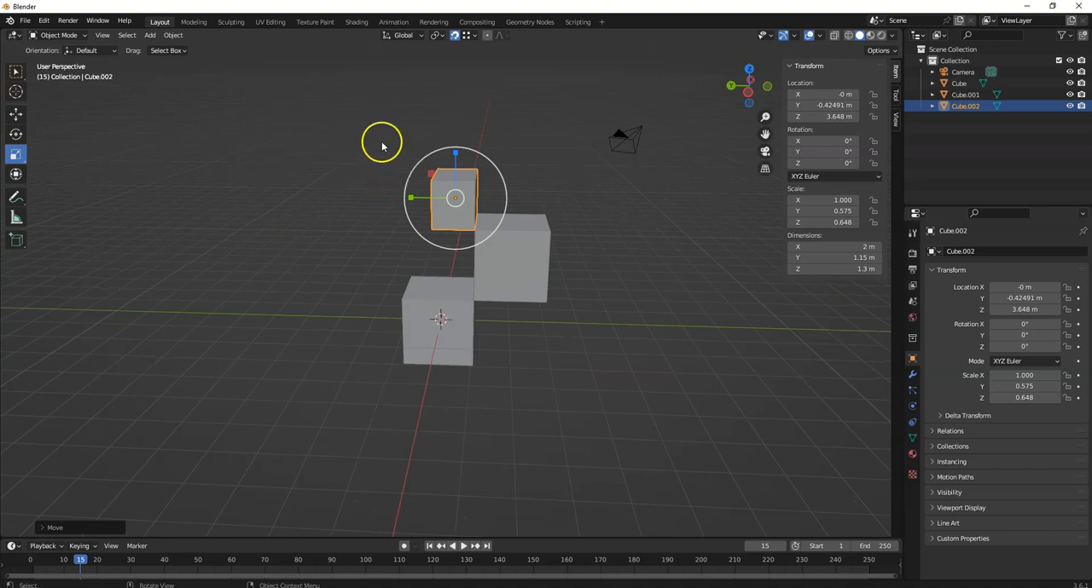